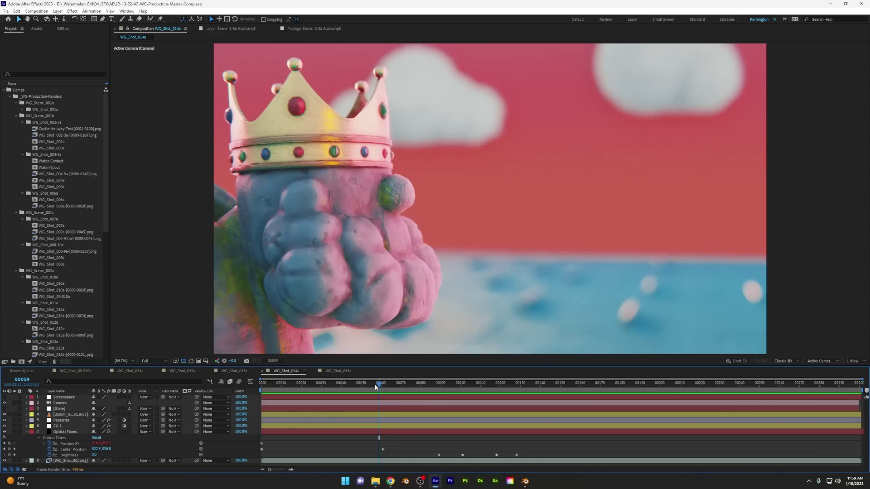
- Return the crowned-statue shot to frame 32 and play it back
drag(376, 388, 325, 390)
key(space)
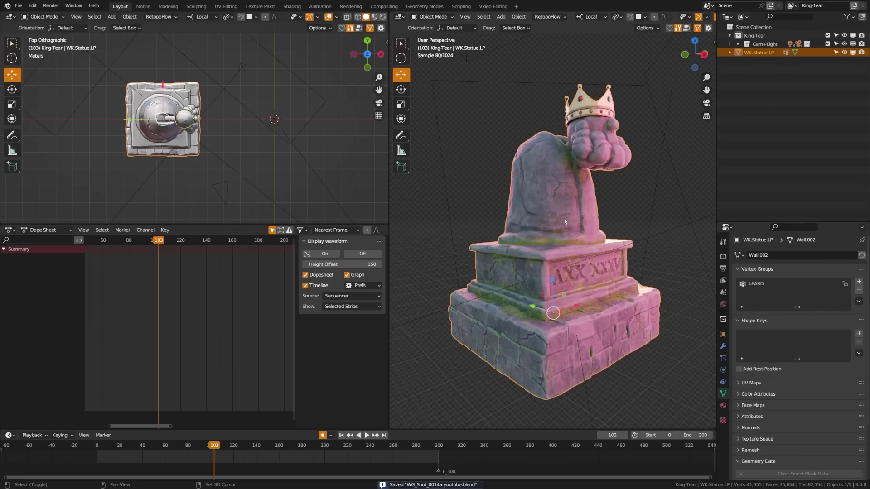
middle_drag(570, 260, 589, 259)
scroll(509, 234, up, 3)
scroll(594, 260, up, 5)
middle_drag(654, 173, 606, 210)
scroll(604, 215, up, 3)
middle_drag(513, 211, 575, 171)
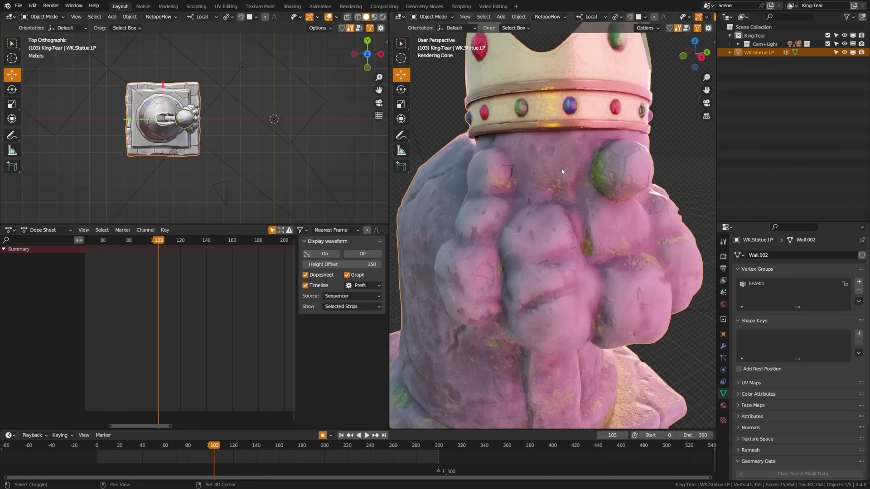
- Place the 3D cursor on the statue's beard and add a cube there
shift+right_click(562, 171)
middle_drag(573, 200, 645, 221)
key(shift+a)
mouse_move(567, 204)
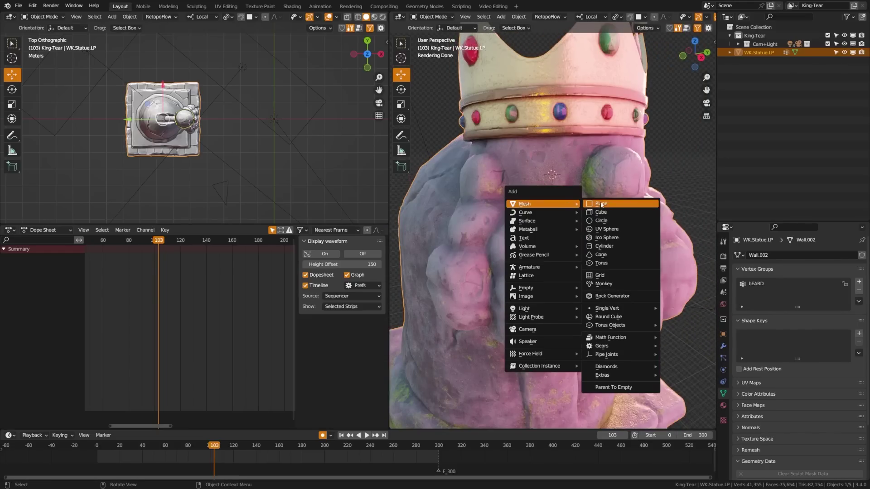
click(603, 213)
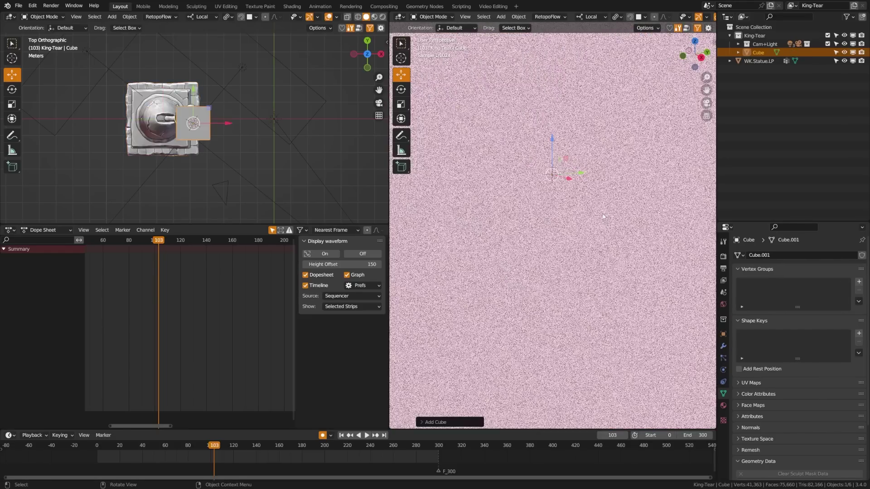
scroll(606, 222, down, 4)
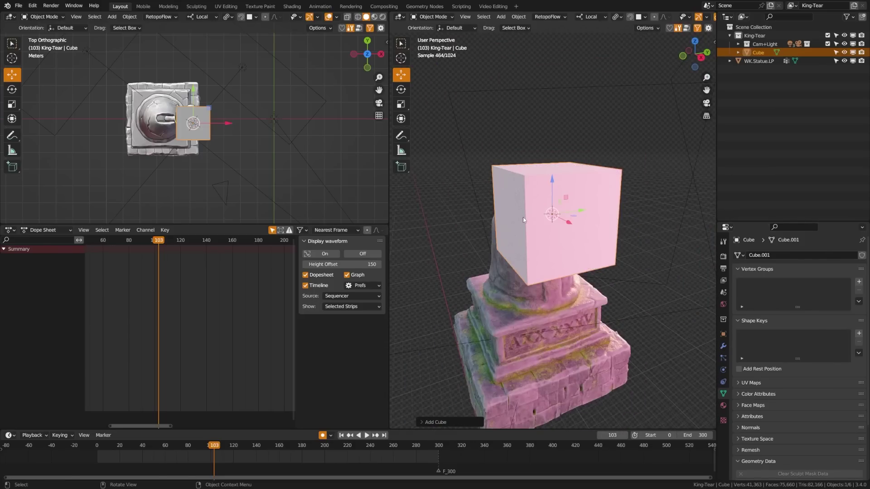
- Scale the cube to 0.1 in Edit Mode, shrink it further, then return to Object Mode
key(ctrl+Tab)
click(585, 218)
text(s)
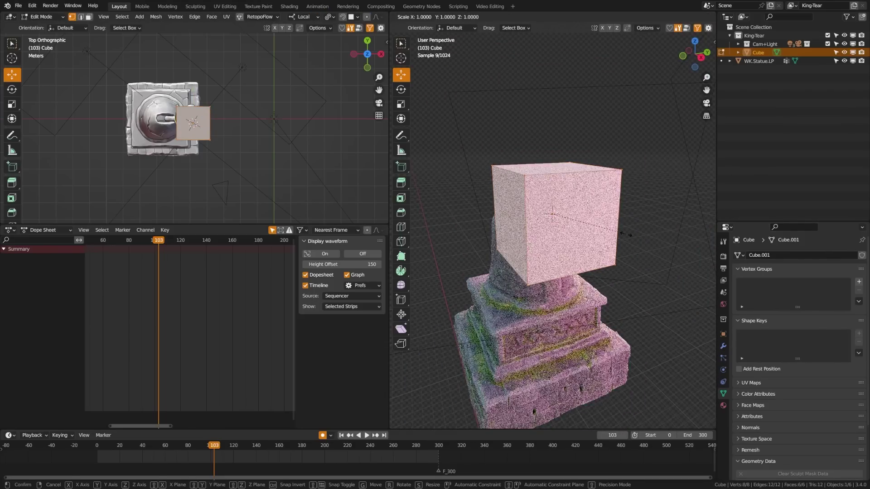
text(0.1)
key(Return)
key(KP_Decimal)
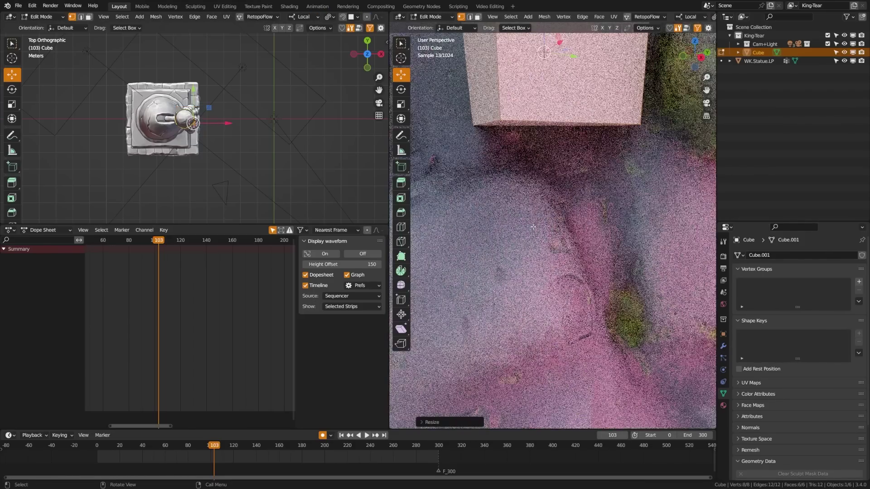
key(s)
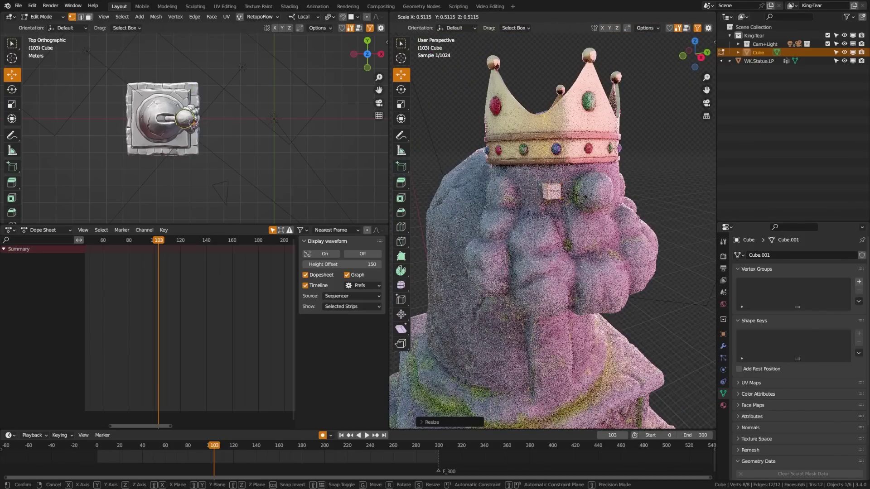
click(567, 212)
key(Tab)
middle_drag(568, 213, 605, 192)
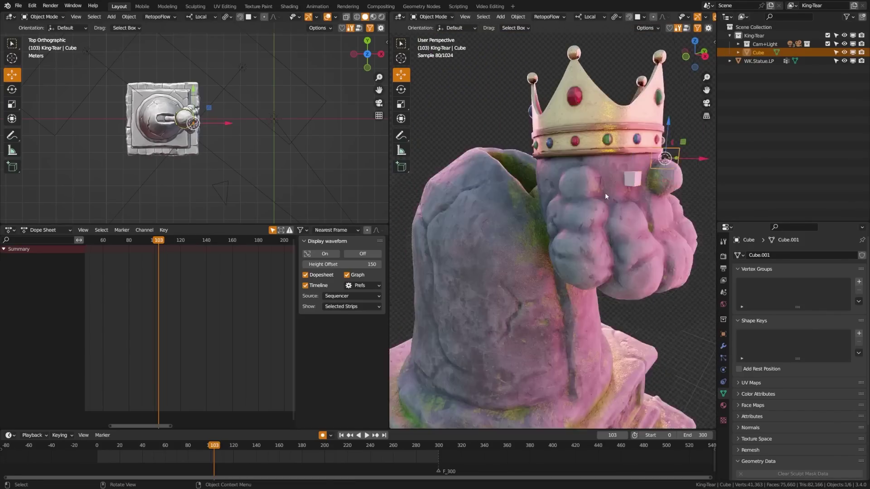
scroll(453, 211, up, 4)
middle_drag(453, 211, 592, 316)
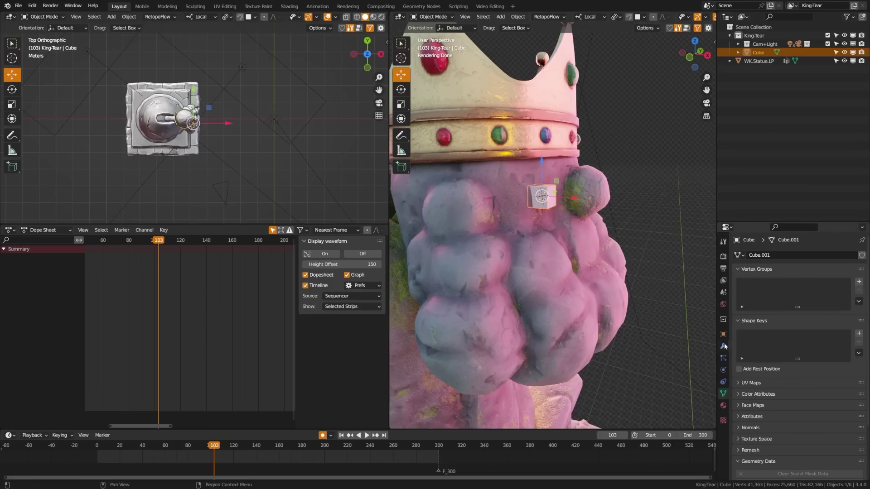
- Add a Shrinkwrap modifier to the cube targeting WK.Statue.LP and save
click(723, 348)
click(751, 256)
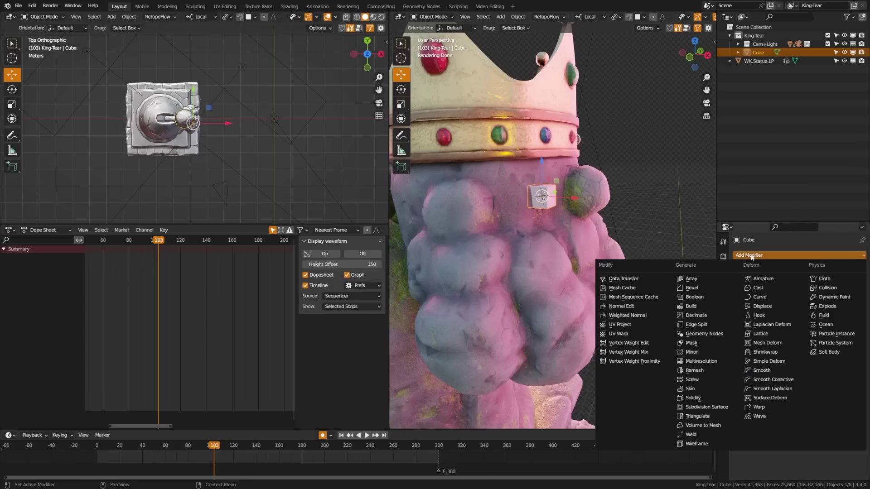
click(766, 352)
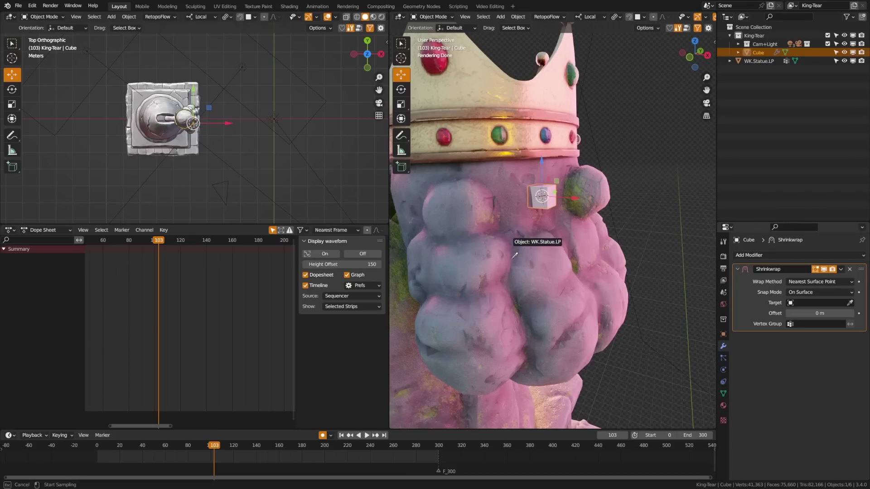
click(516, 226)
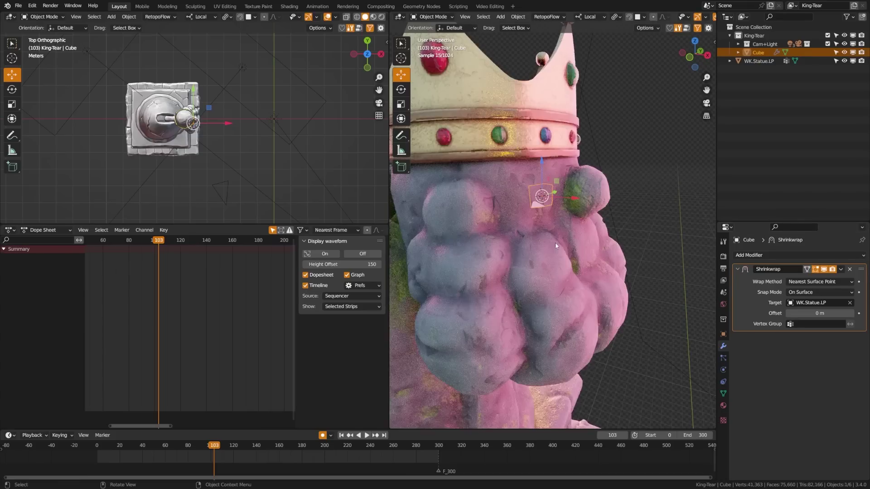
key(ctrl+s)
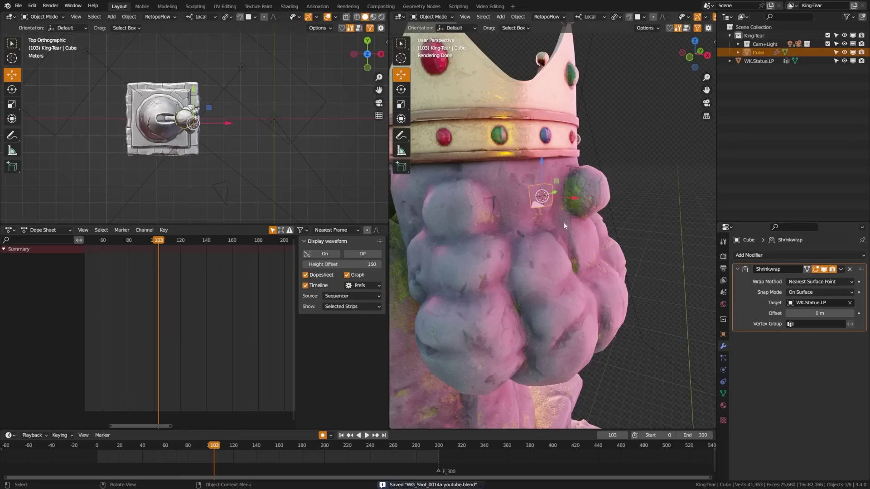
- Set the Shrinkwrap snap mode to Outside Surface, checking it in wireframe shading
mouse_move(561, 219)
middle_down()
mouse_move(626, 189)
mouse_move(572, 183)
middle_up()
key(z)
click(602, 195)
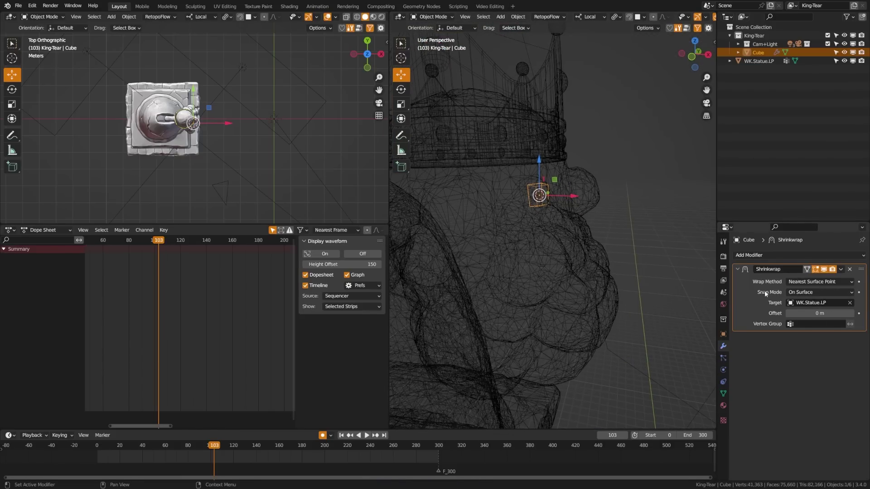
click(804, 292)
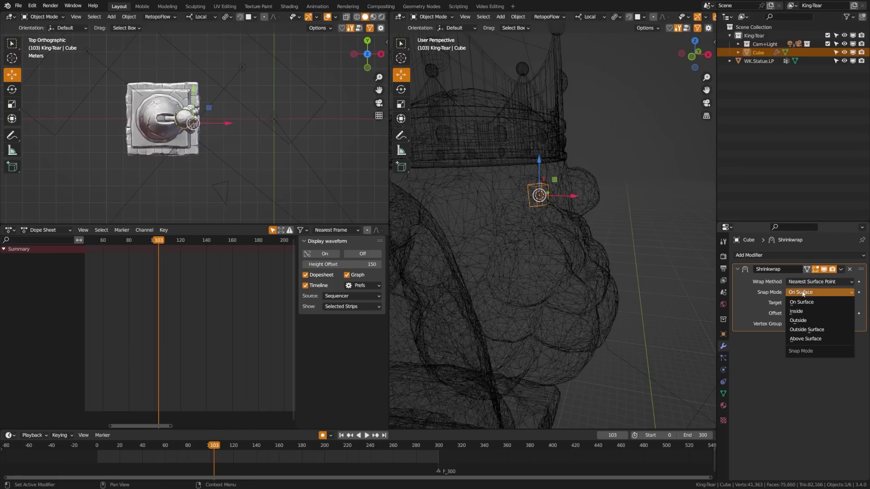
click(804, 330)
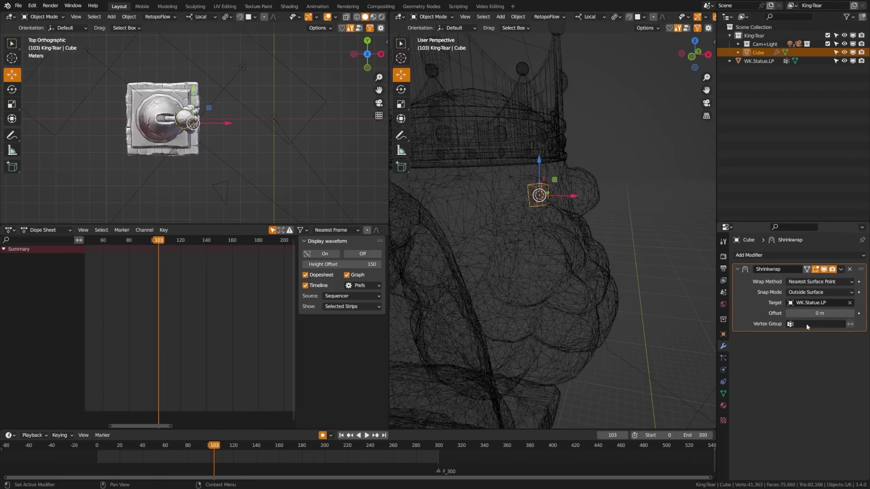
key(z)
click(607, 238)
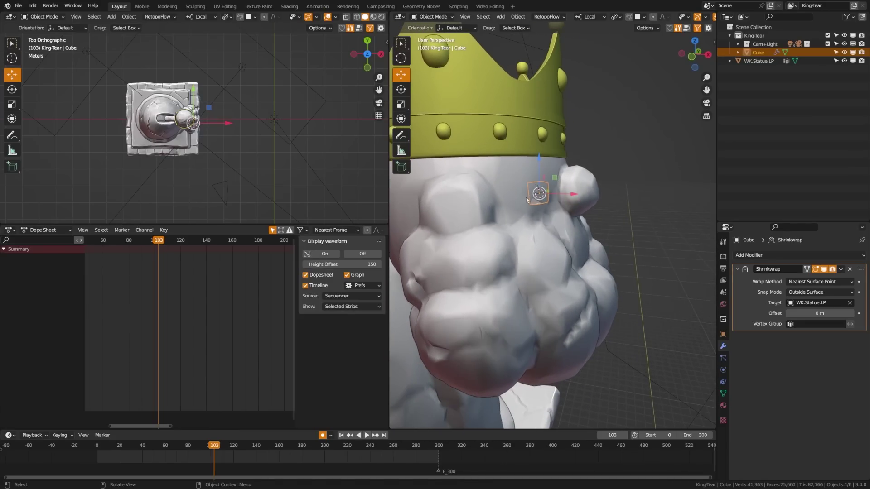
- Change the snap mode to Outside and collapse the Shrinkwrap modifier panel
scroll(556, 217, up, 10)
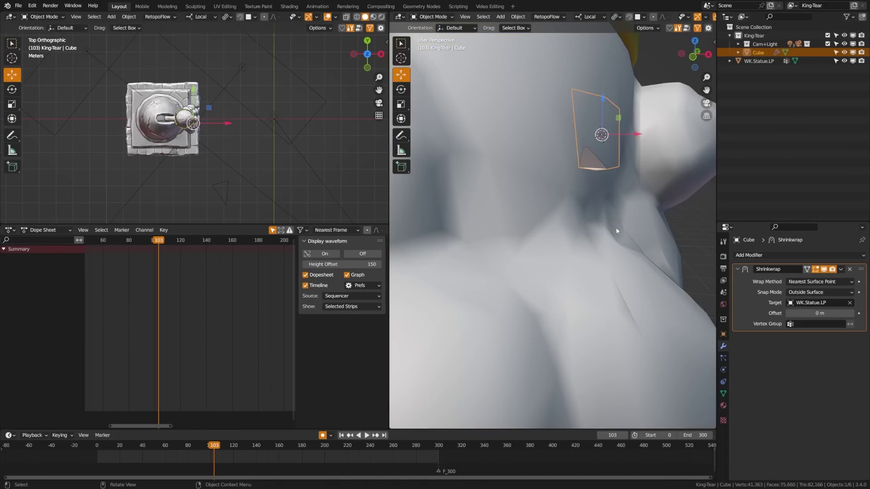
middle_drag(616, 231, 610, 228)
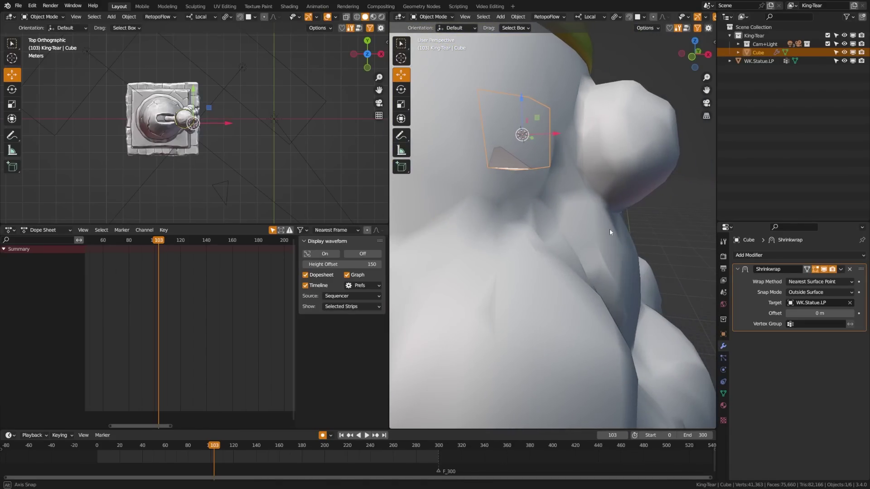
click(815, 294)
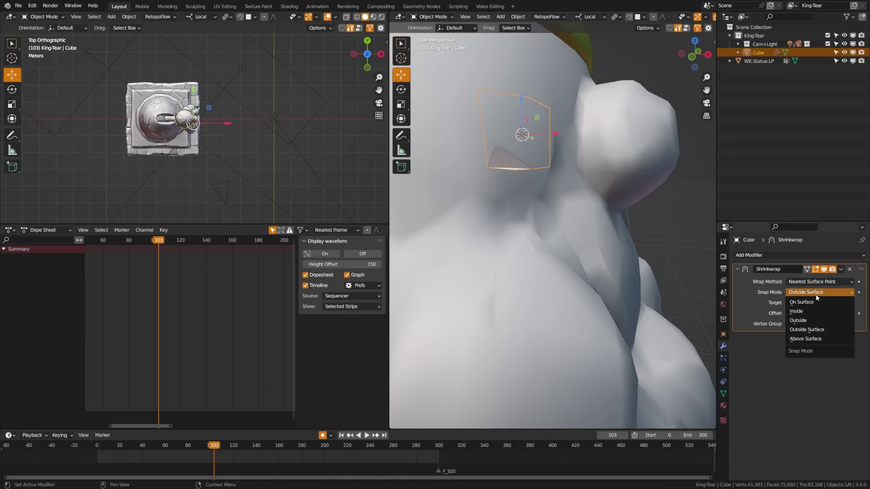
click(814, 320)
scroll(469, 233, down, 5)
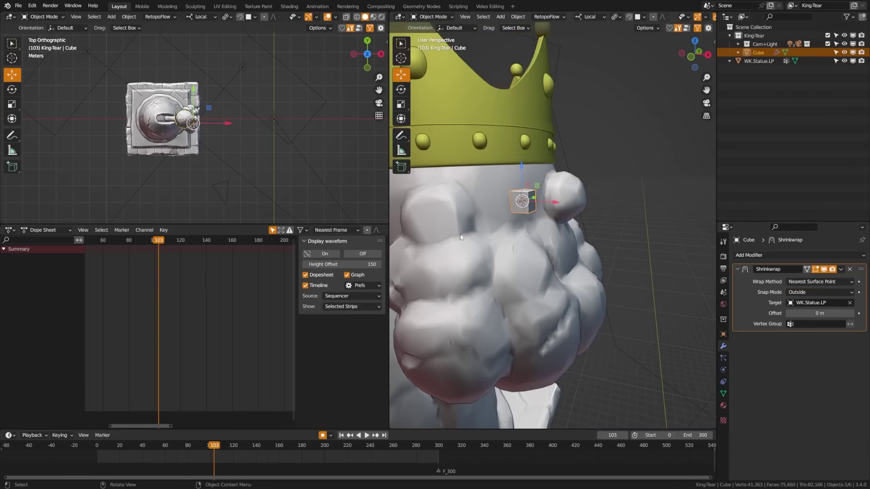
key(g)
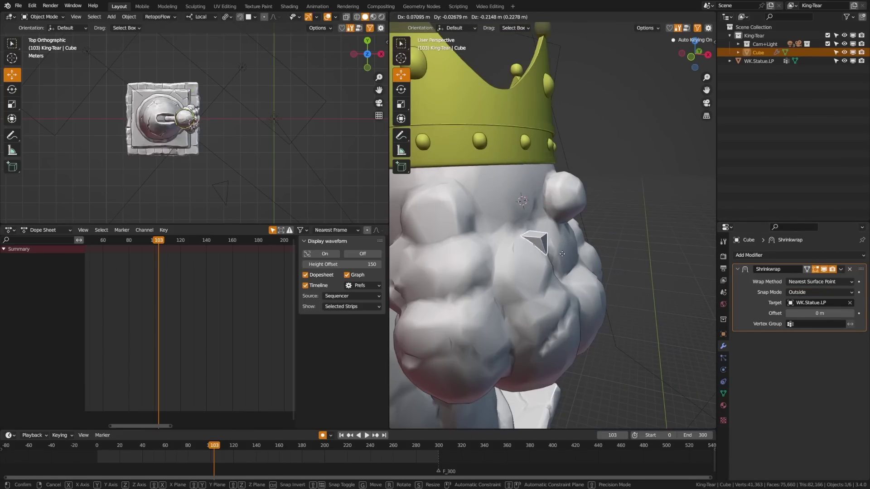
key(Escape)
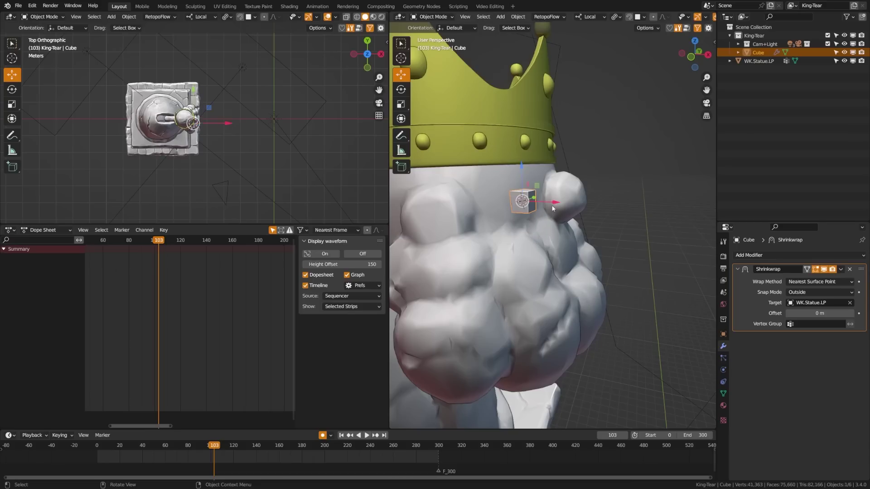
click(738, 269)
- Add a Subdivision Surface modifier, shade the rounded cube smooth, and save
click(751, 256)
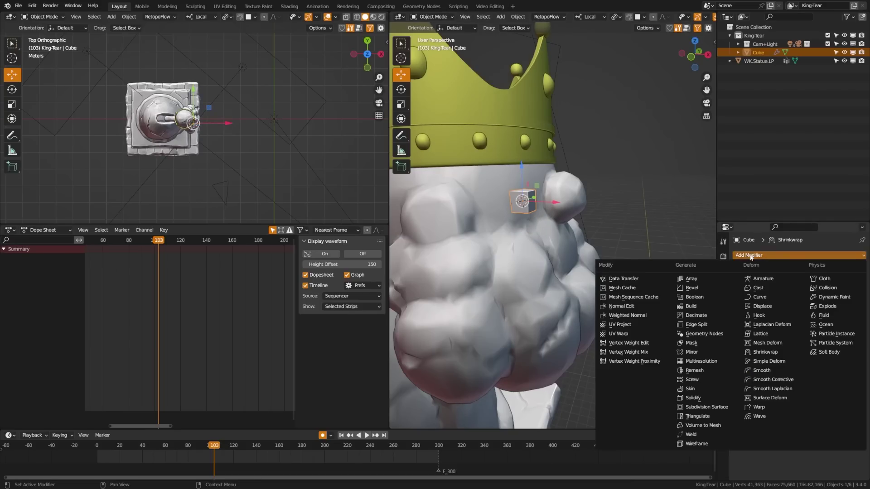
click(705, 407)
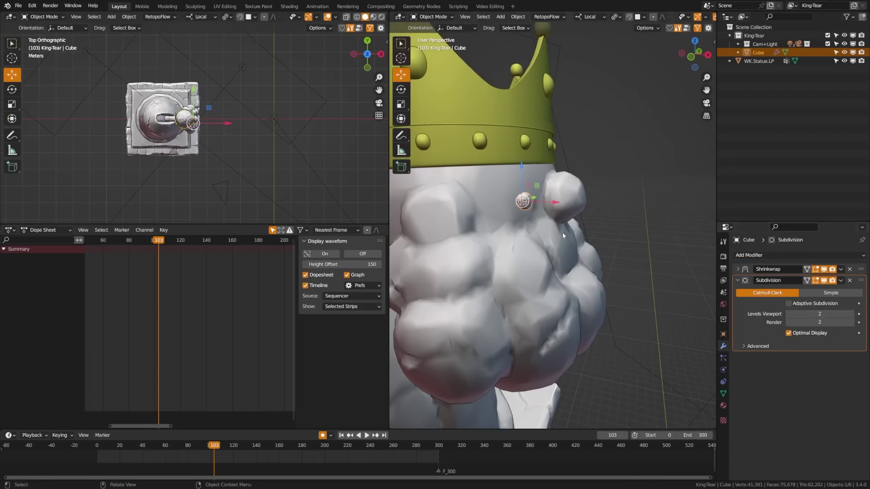
middle_drag(535, 213, 627, 224)
scroll(563, 206, up, 3)
scroll(608, 235, up, 4)
right_click(621, 250)
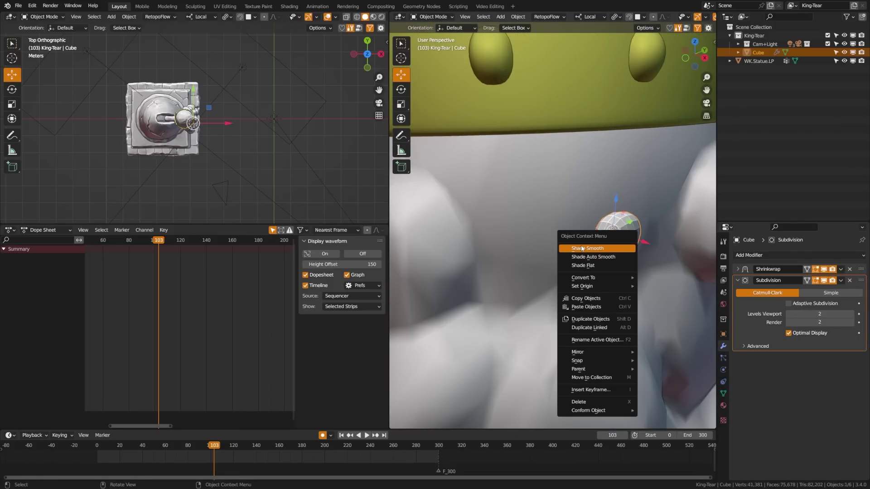
click(584, 249)
middle_drag(626, 265, 507, 205)
key(ctrl+s)
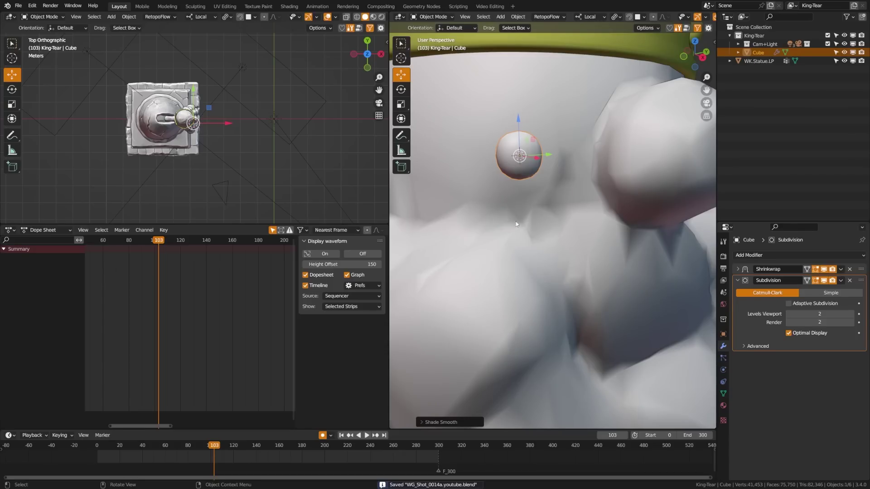
- In Object Mode, move the small sphere down and to the right beside the face
key(Tab)
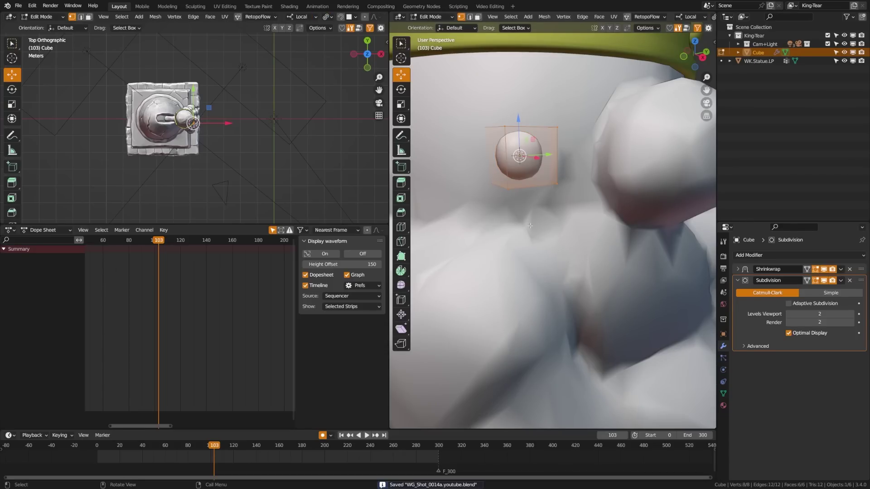
key(ctrl+Tab)
click(496, 212)
shift+middle_drag(496, 213, 571, 227)
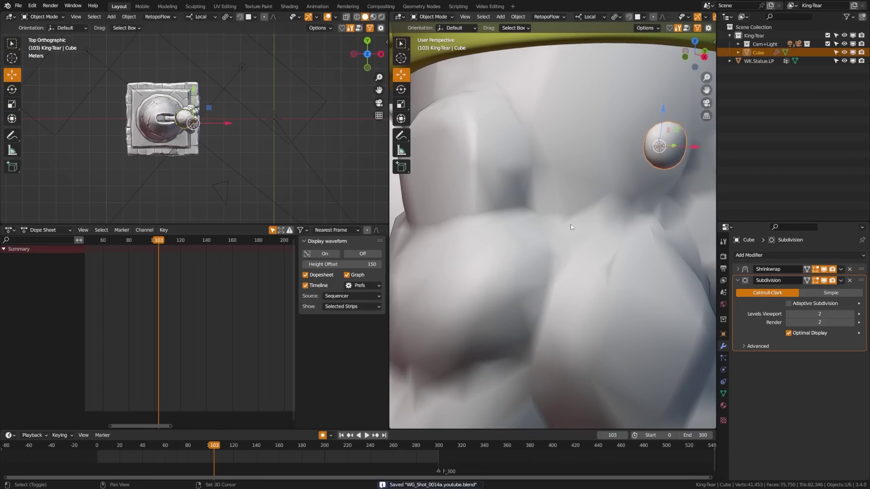
scroll(570, 227, down, 8)
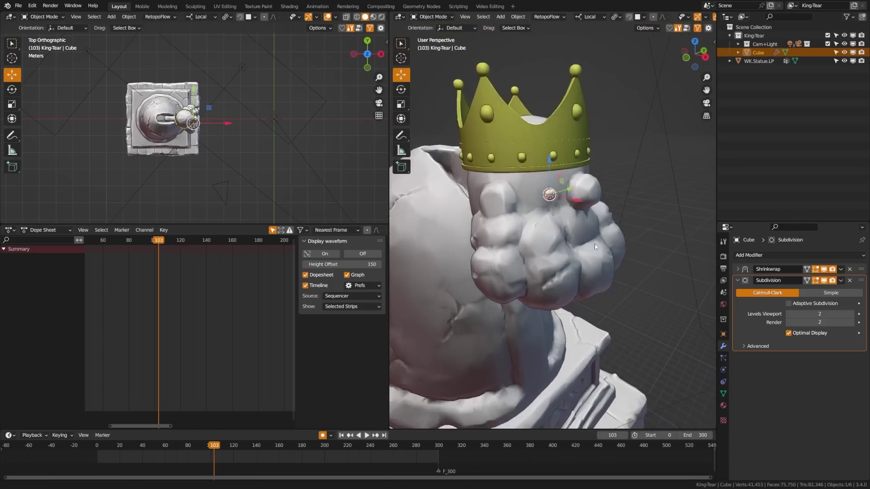
scroll(595, 243, up, 7)
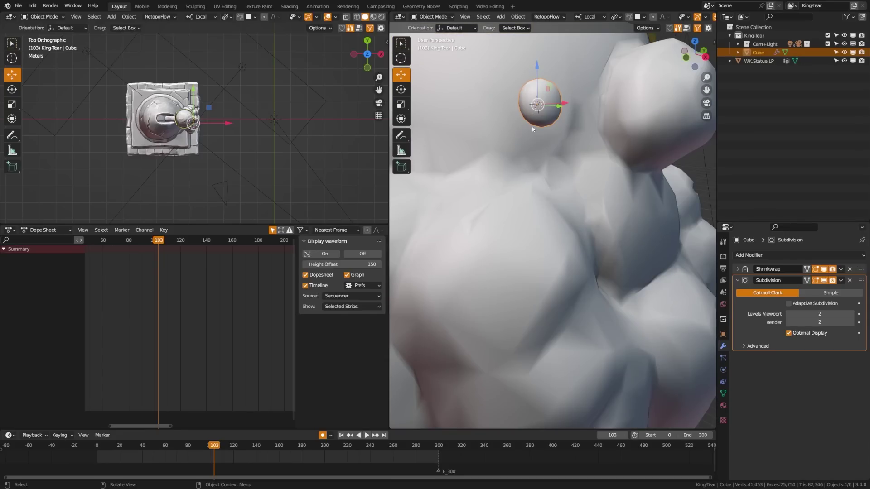
scroll(590, 242, down, 7)
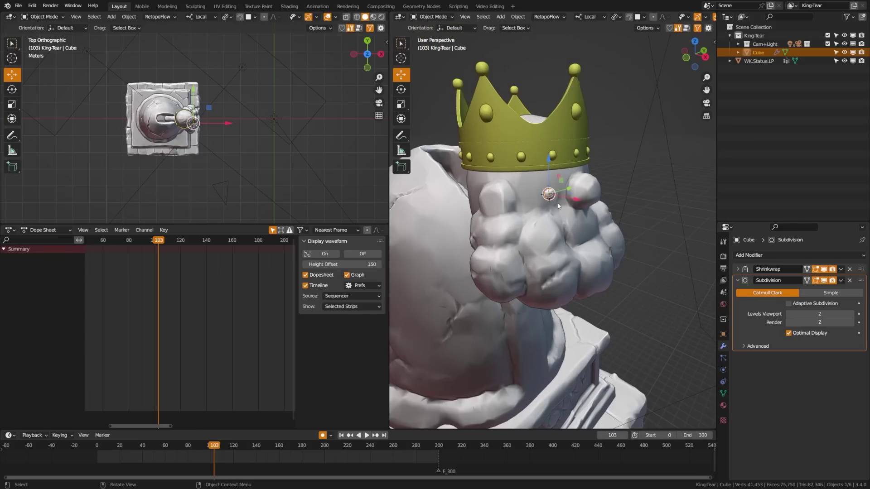
mouse_move(554, 194)
mouse_down()
mouse_move(579, 269)
mouse_move(576, 295)
mouse_move(537, 188)
mouse_move(551, 193)
mouse_up()
- Widen the perspective viewport and frame the crown and beard
middle_drag(561, 213, 515, 241)
scroll(515, 241, up, 2)
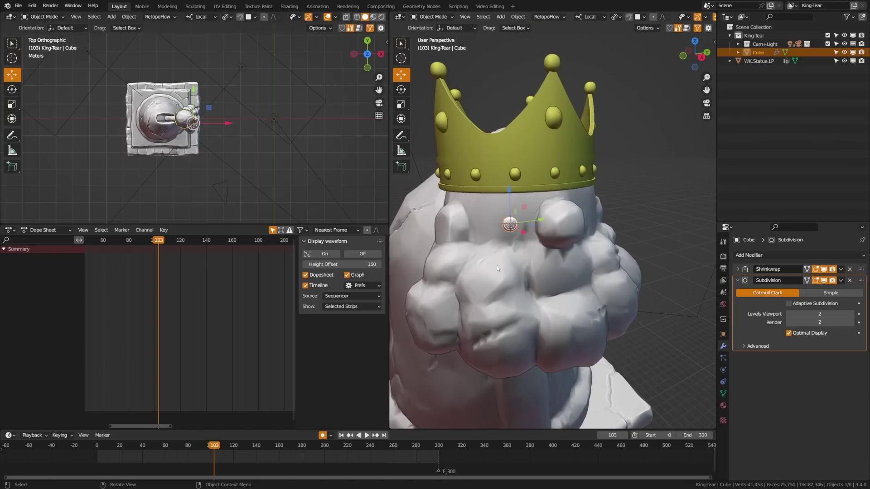
scroll(496, 265, up, 3)
scroll(555, 233, down, 3)
scroll(555, 233, up, 3)
scroll(554, 233, up, 2)
middle_drag(555, 233, 633, 241)
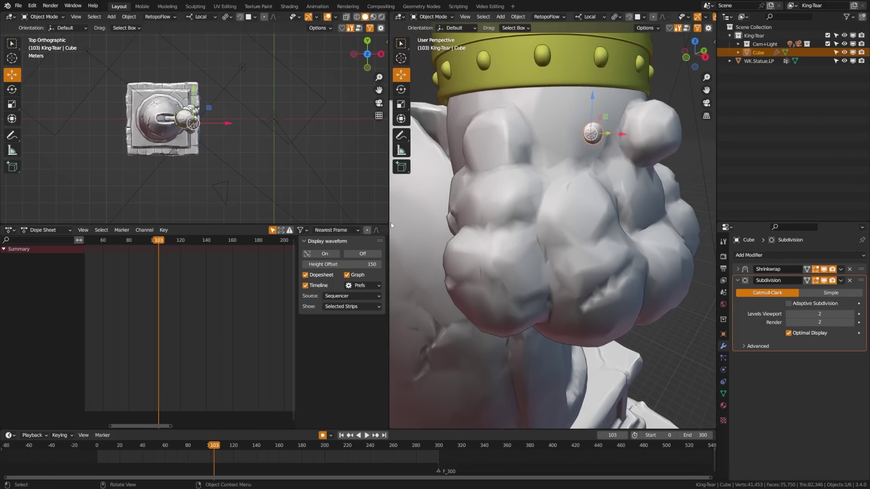
drag(389, 222, 225, 223)
scroll(526, 216, down, 3)
middle_drag(527, 217, 557, 222)
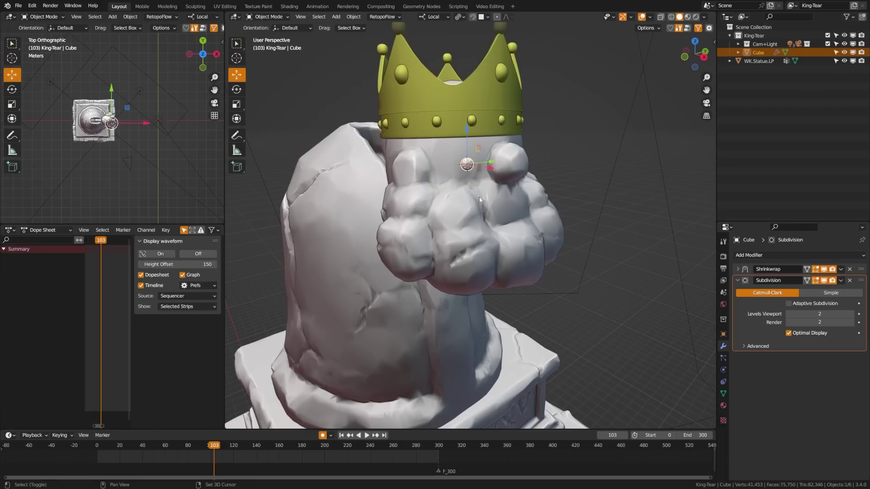
- Add a Bezier curve and delete all its default points in Edit Mode
key(shift+a)
mouse_move(472, 206)
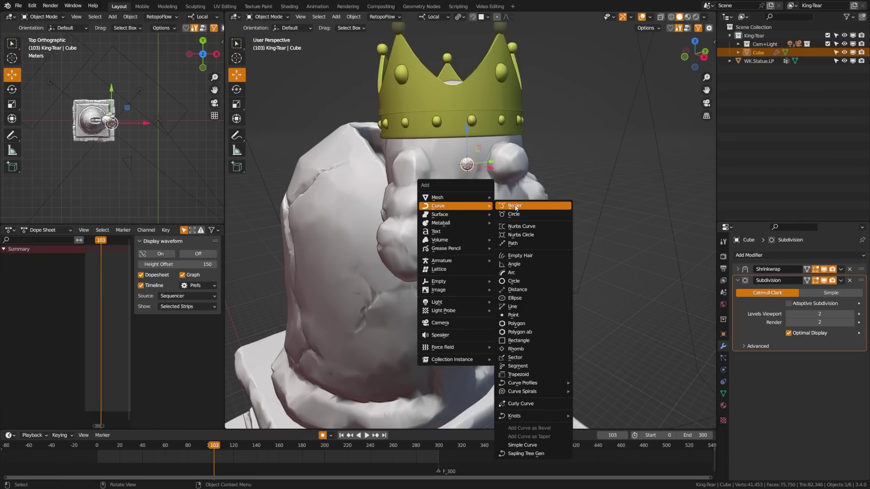
click(516, 206)
key(ctrl+Tab)
click(512, 198)
key(x)
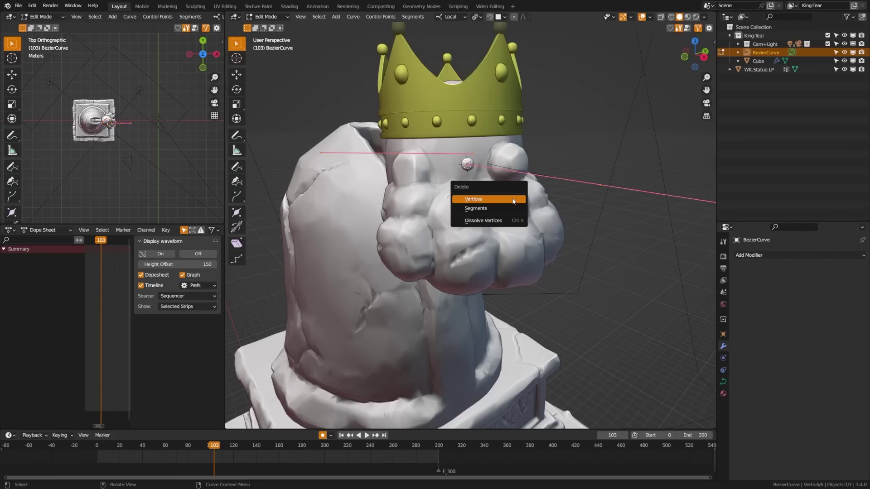
click(514, 201)
- With the Draw tool, draw a curve from the head down over the beard
middle_drag(514, 201, 333, 179)
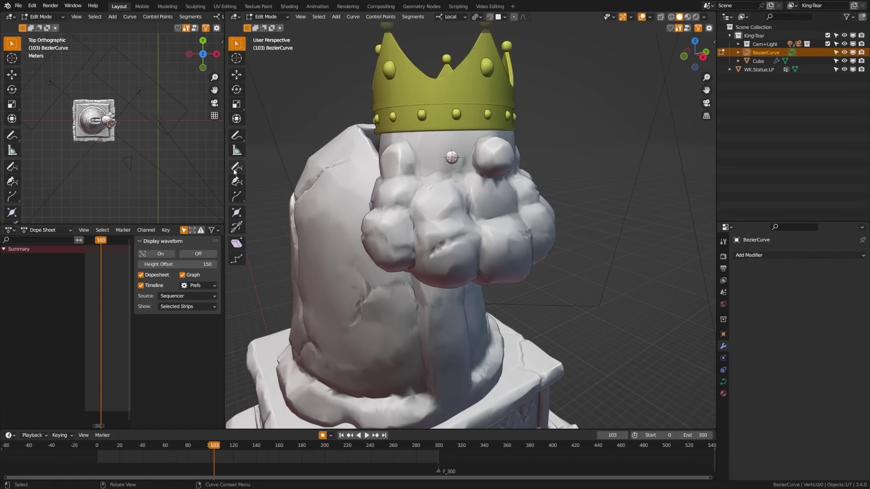
click(237, 168)
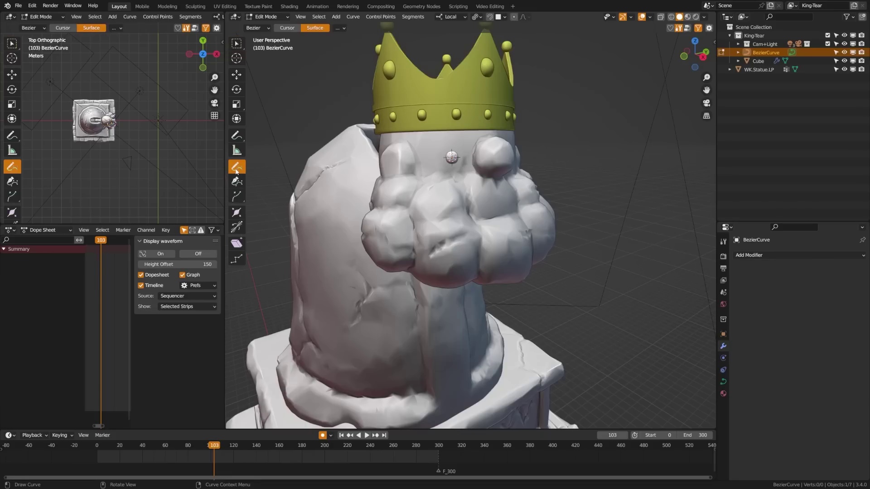
click(338, 27)
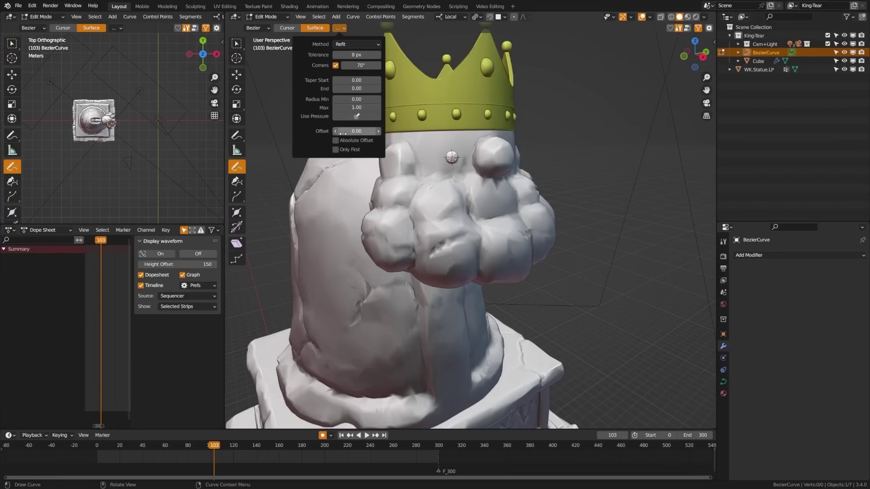
middle_drag(448, 203, 483, 207)
middle_drag(443, 129, 431, 148)
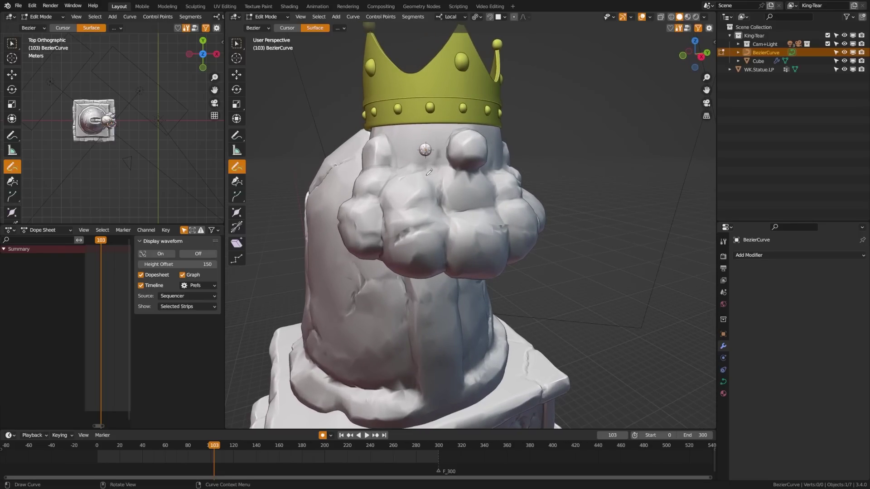
mouse_move(426, 150)
mouse_down()
mouse_move(447, 214)
mouse_move(447, 281)
mouse_up()
mouse_move(447, 281)
middle_down()
mouse_move(491, 301)
mouse_move(521, 248)
mouse_move(481, 252)
middle_up()
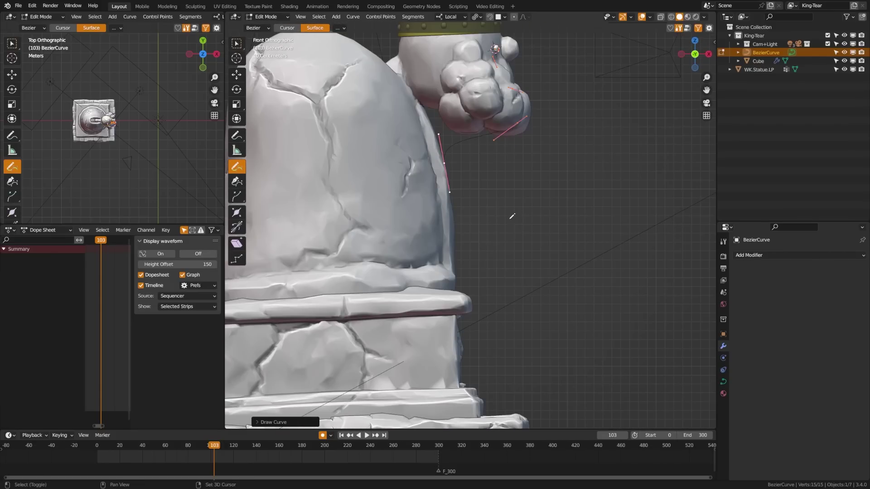
shift+middle_drag(508, 213, 446, 238)
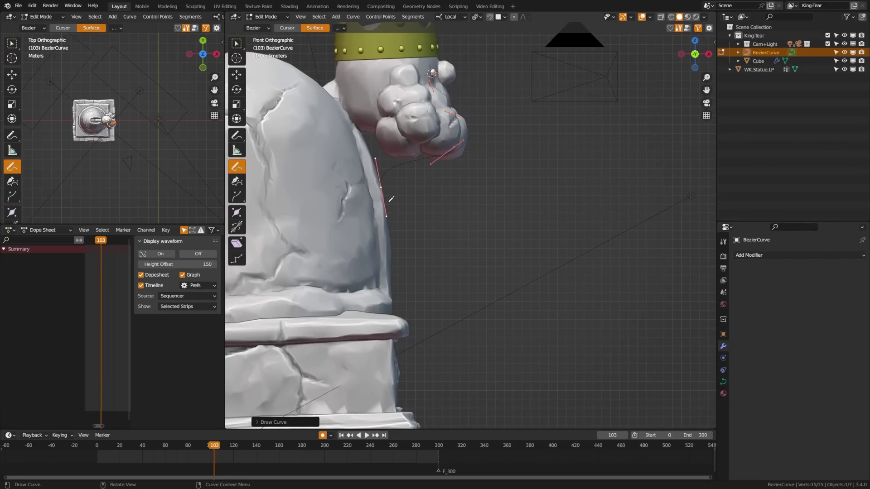
- Move one curve point right and rotate an upper control point's handles
click(243, 48)
click(386, 188)
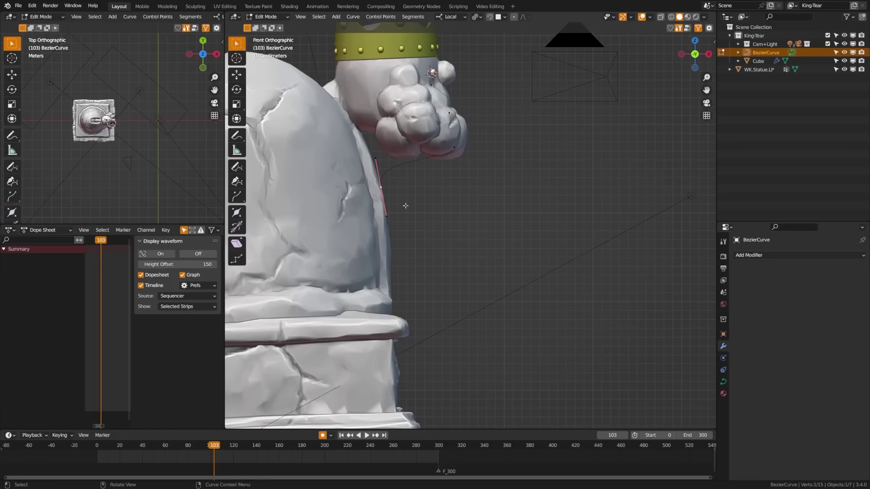
key(g)
click(463, 203)
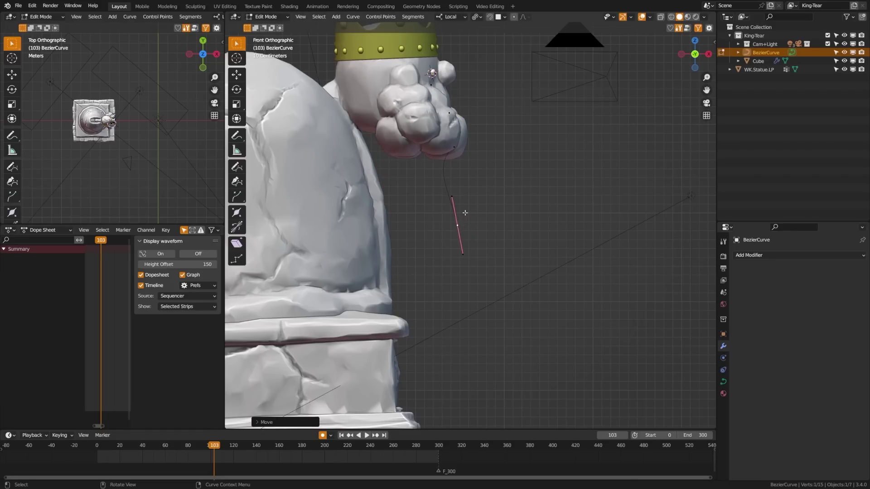
click(499, 186)
drag(499, 186, 435, 136)
key(r)
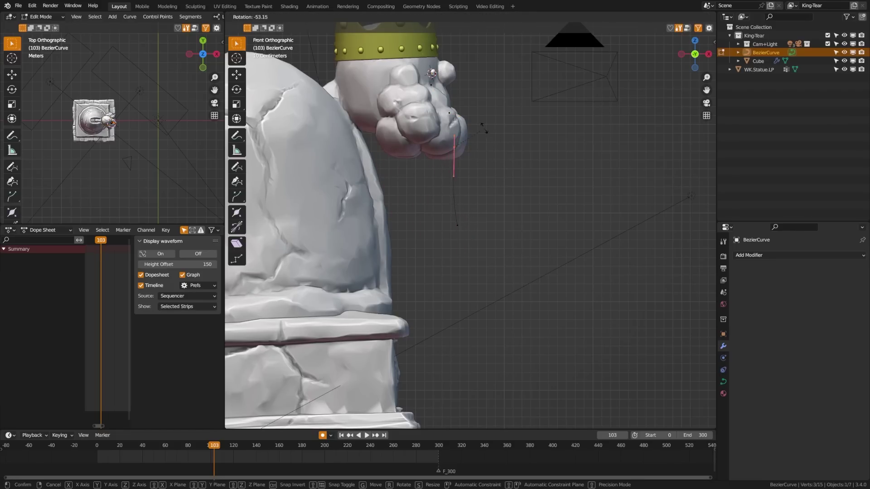
click(482, 132)
shift+middle_drag(482, 131, 475, 95)
- Rotate the lower point's handles vertical and pull the curve end down to the pedestal
drag(427, 165, 455, 197)
key(r)
click(470, 200)
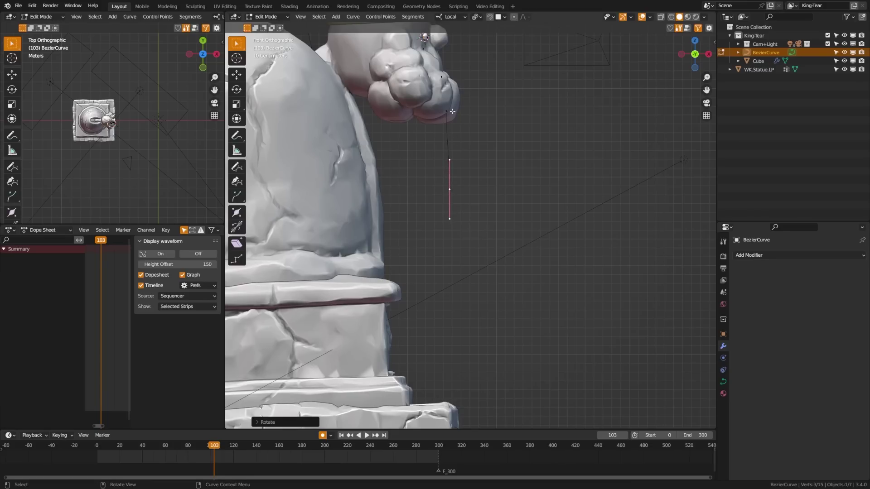
key(g)
click(471, 205)
scroll(491, 265, down, 5)
key(g)
key(z)
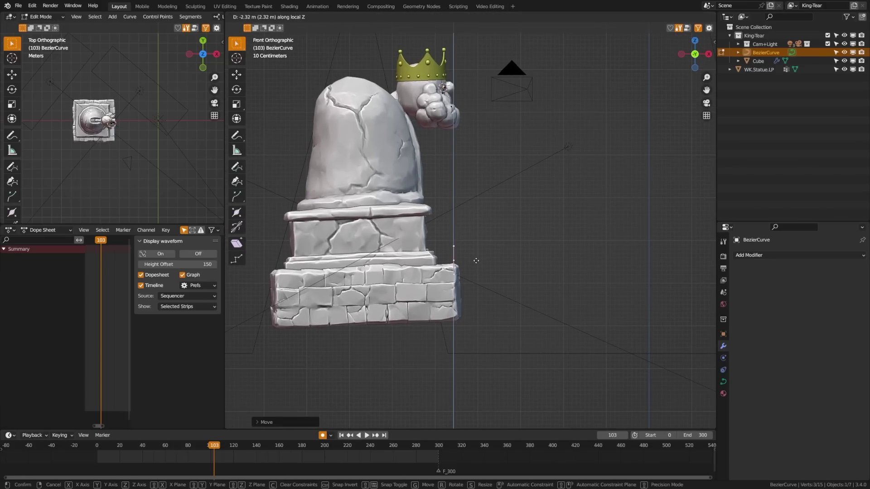
click(453, 310)
scroll(450, 307, up, 4)
shift+middle_drag(415, 140, 477, 324)
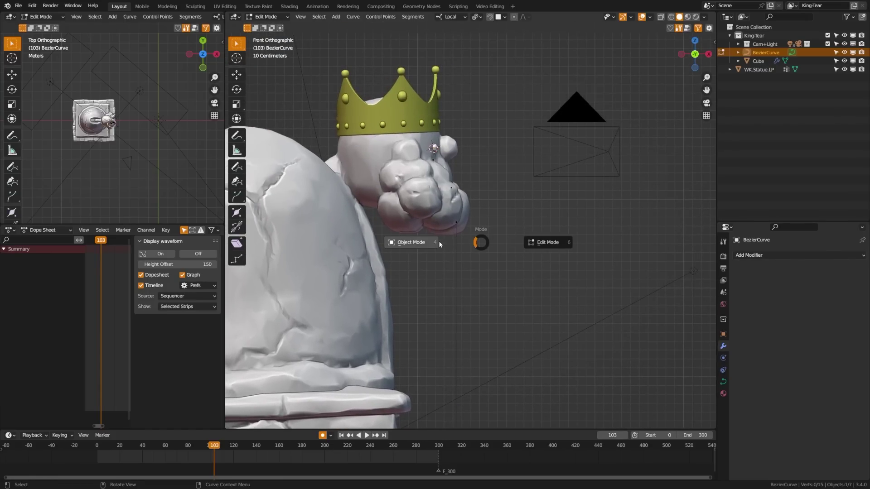
- Save in Object Mode, select the tear sphere, and collapse its Subdivision panel
key(Tab)
middle_drag(461, 243, 428, 257)
key(ctrl+s)
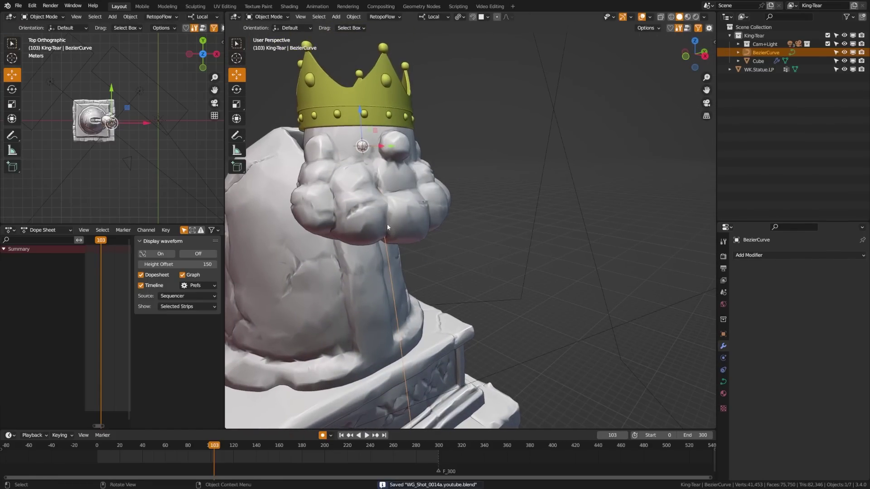
middle_drag(387, 223, 378, 163)
scroll(379, 163, up, 3)
click(334, 82)
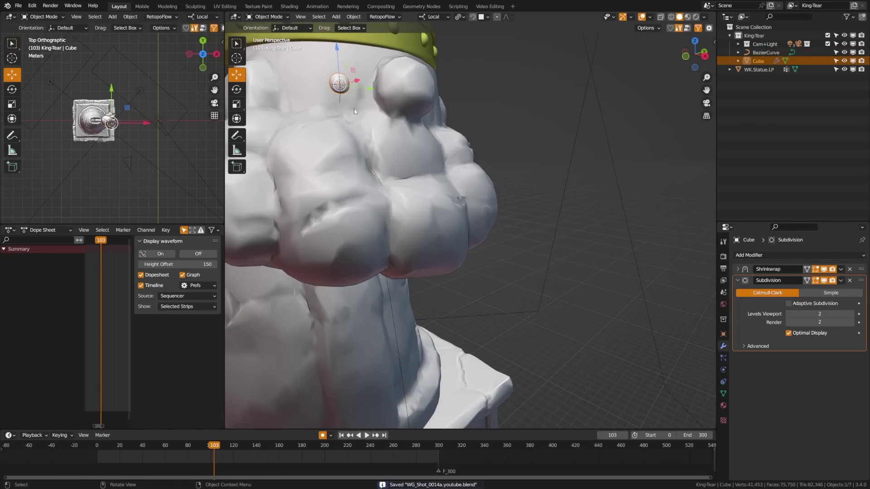
click(738, 281)
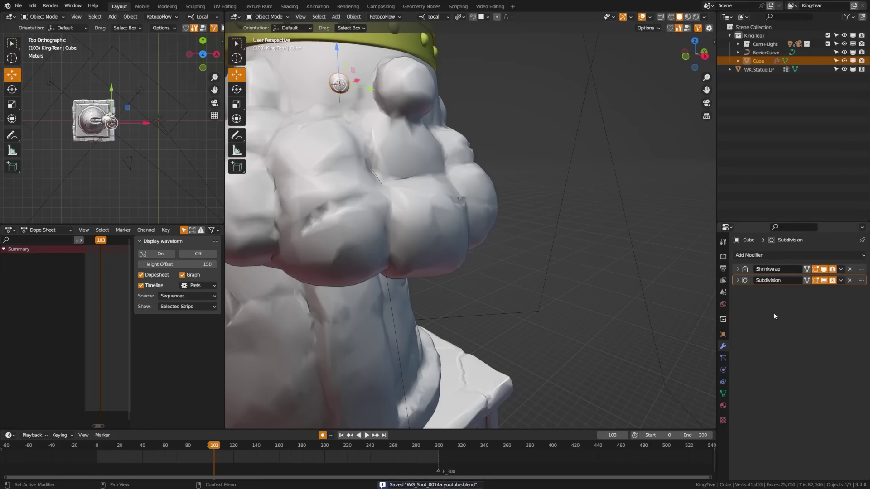
- Add a Follow Path constraint to the sphere with the drawn curve as target
click(723, 383)
click(778, 256)
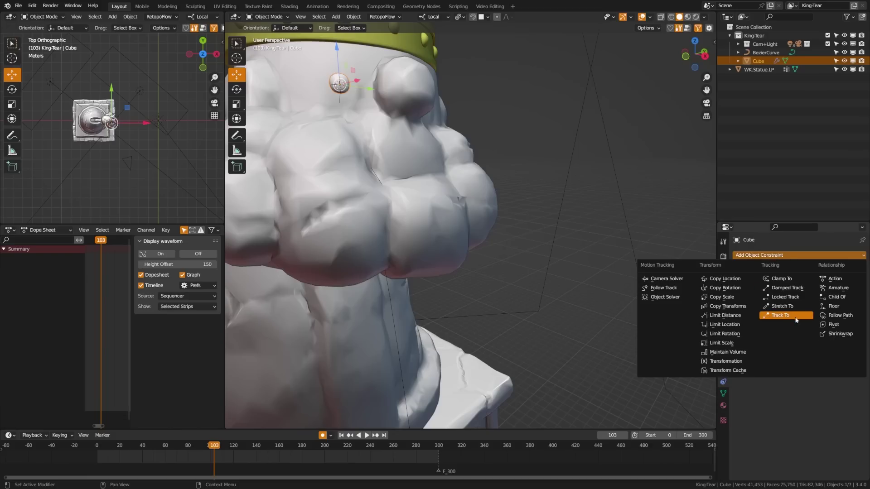
click(841, 316)
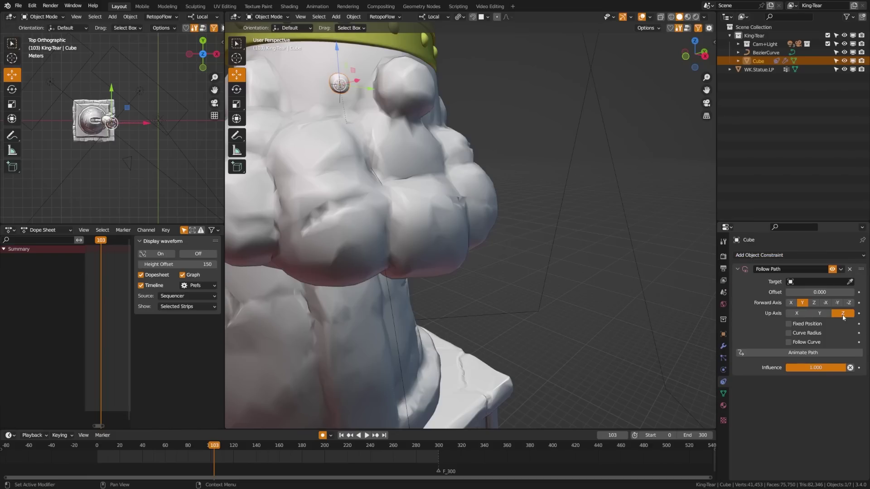
click(850, 282)
click(765, 53)
- Rename the curve object to 'Tear-Path' and save the file
double_click(766, 53)
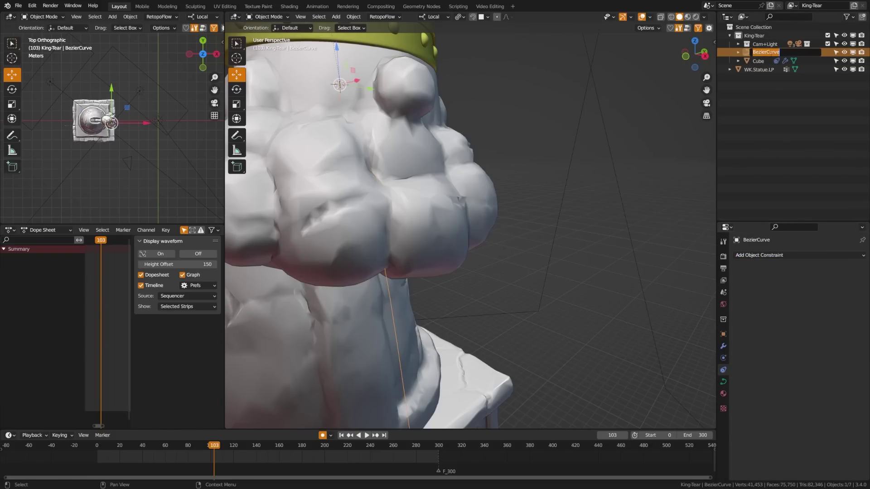
text(Tear-Path)
key(Return)
key(ctrl+s)
- Rename the sphere object to Tear in the Outliner
scroll(358, 122, down, 6)
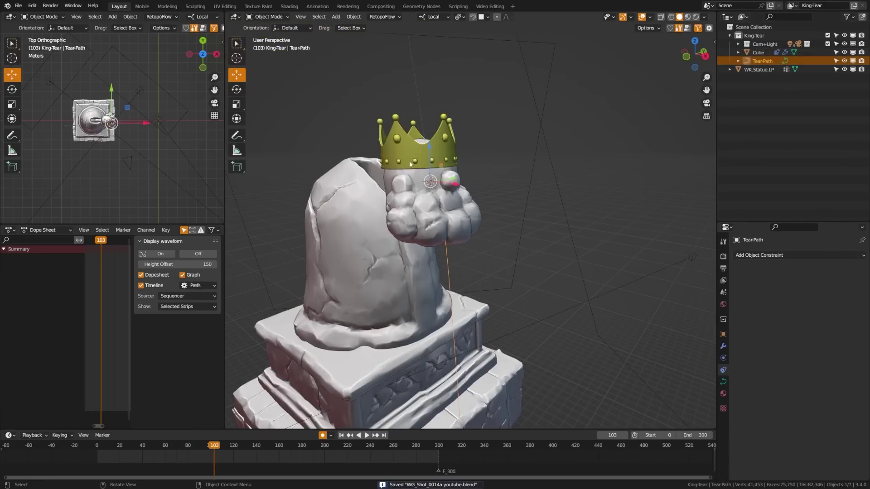
click(758, 52)
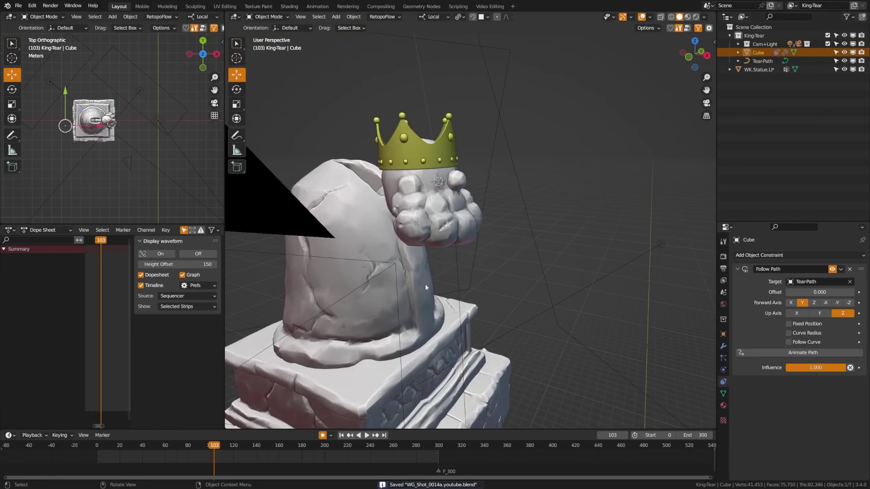
scroll(492, 287, down, 4)
scroll(492, 287, down, 5)
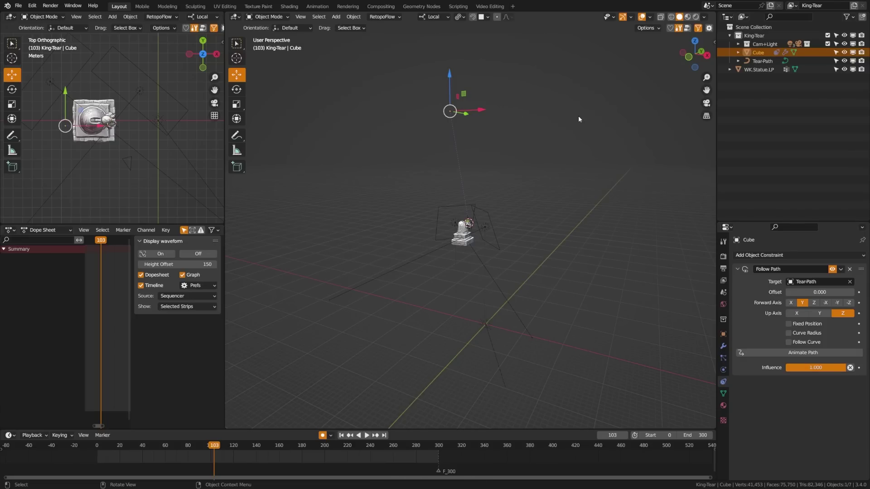
double_click(762, 53)
text(Tear)
key(Return)
scroll(502, 188, up, 4)
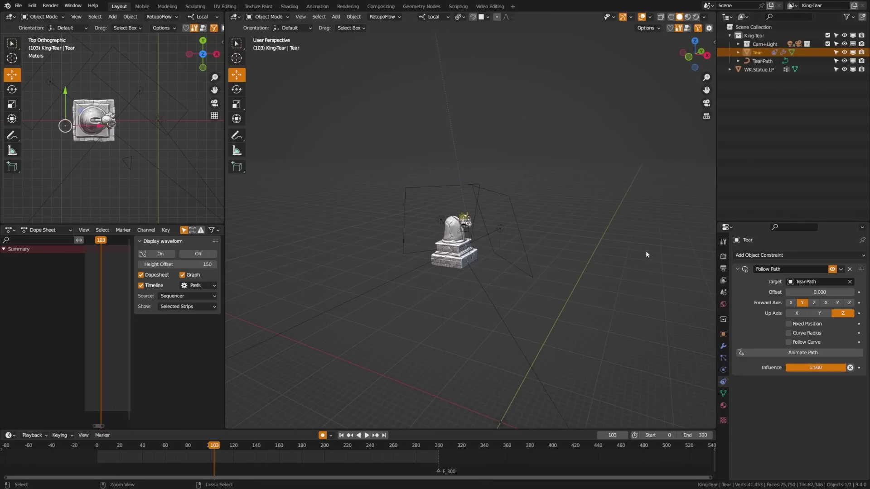
key(ctrl+s)
scroll(467, 226, up, 3)
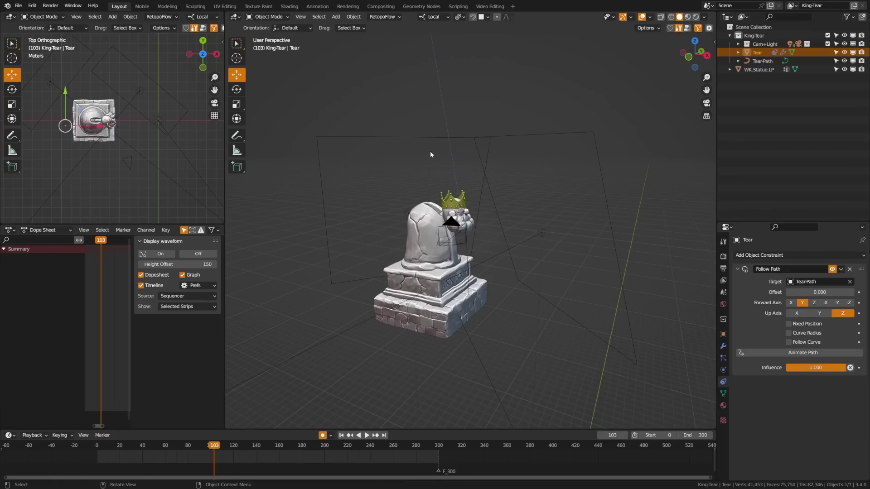
scroll(431, 155, down, 6)
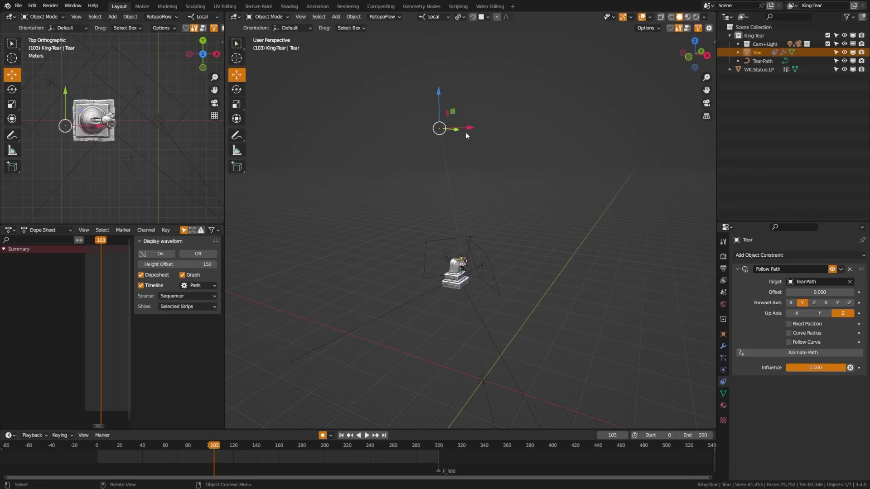
- Reset the Tear's Location X, Y and Z to 0 m in the sidebar Item panel
key(n)
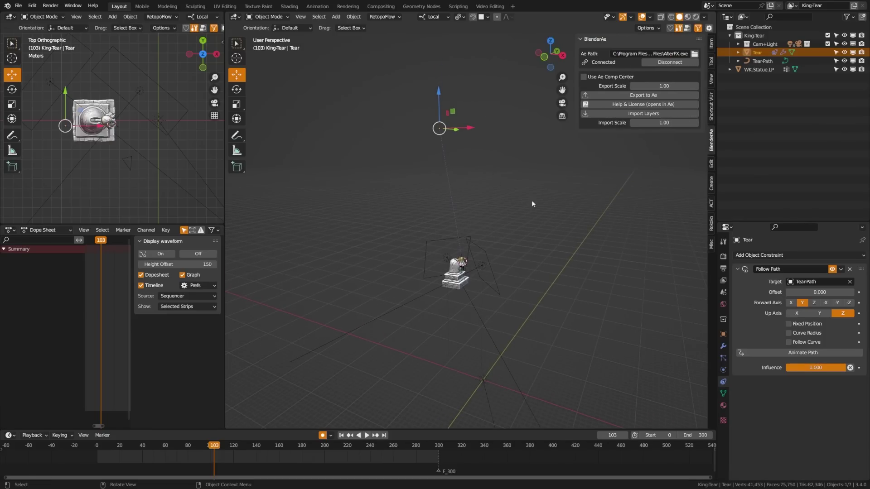
click(712, 43)
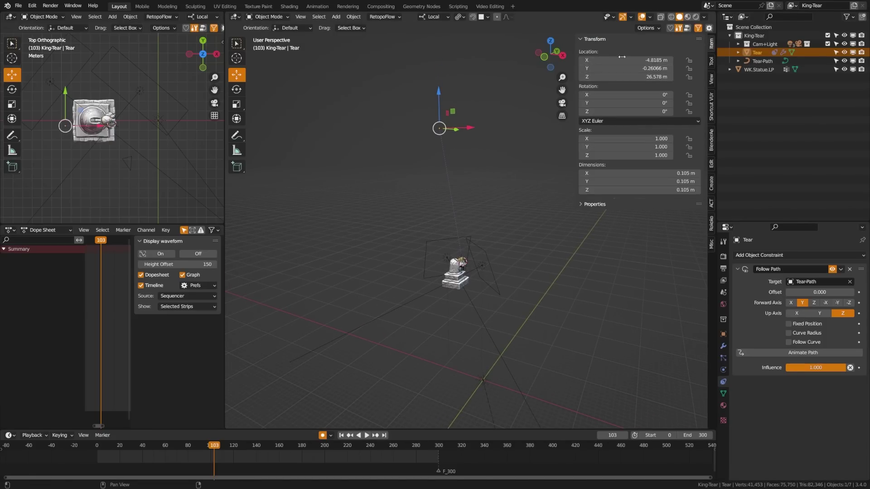
drag(636, 59, 635, 58)
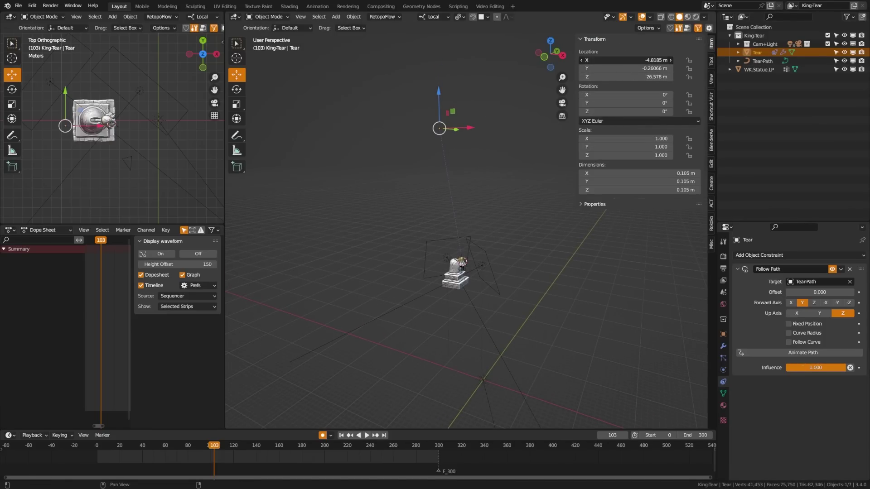
key(Escape)
click(636, 59)
text(0)
key(Return)
click(637, 68)
text(0)
key(Return)
click(637, 76)
text(0)
key(Return)
middle_drag(390, 158, 433, 310)
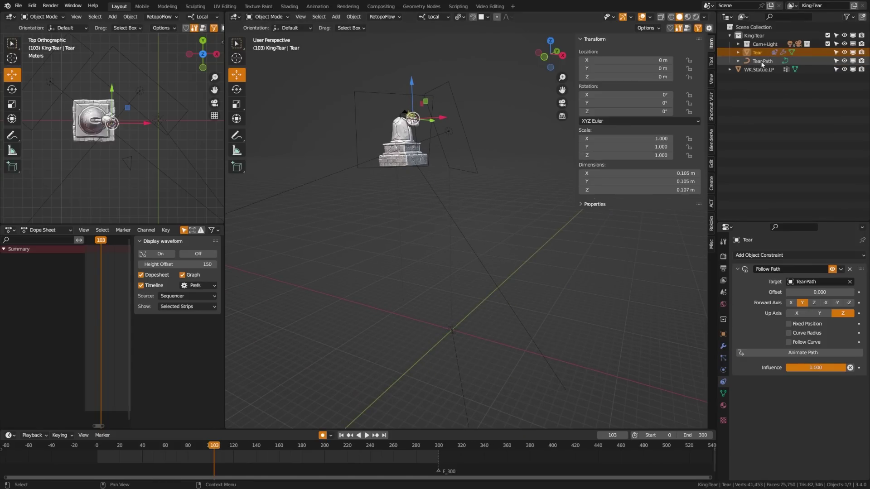
- Frame the Tear sphere on the statue's face and inspect its constraints and modifiers
key(KP_Decimal)
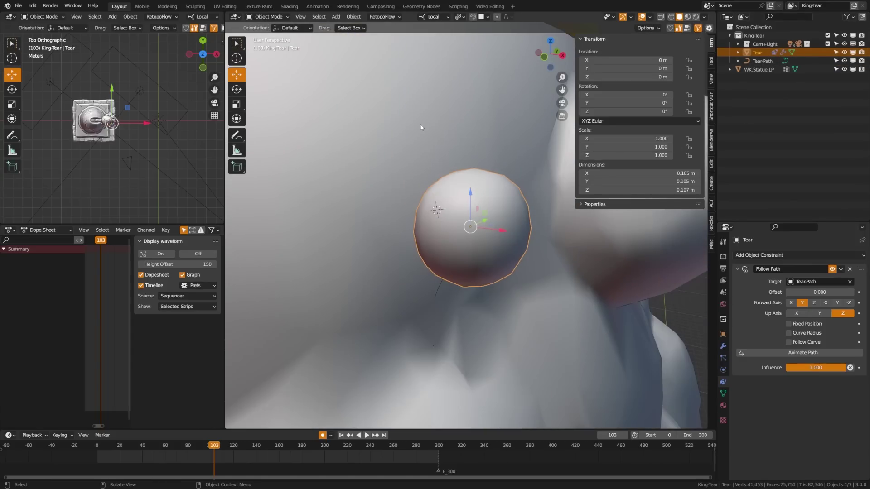
scroll(423, 132, down, 8)
mouse_move(425, 140)
middle_down()
mouse_move(443, 180)
mouse_move(430, 154)
middle_up()
scroll(443, 180, up, 2)
click(738, 53)
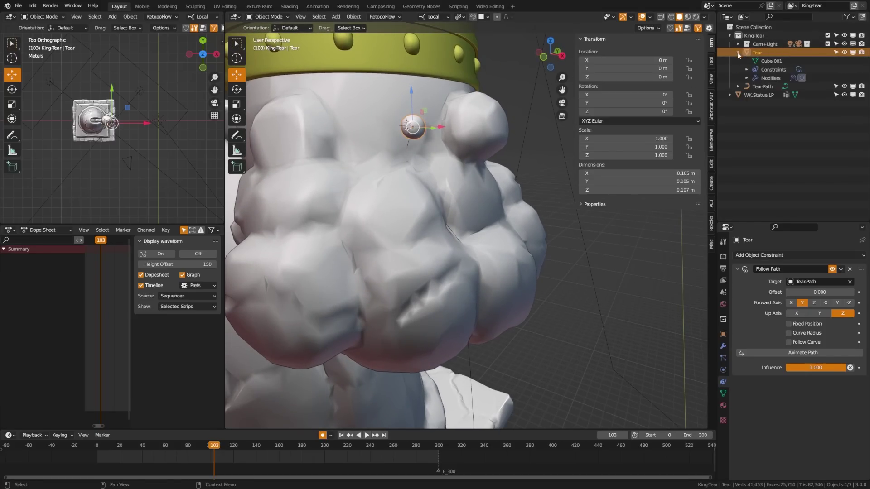
click(738, 52)
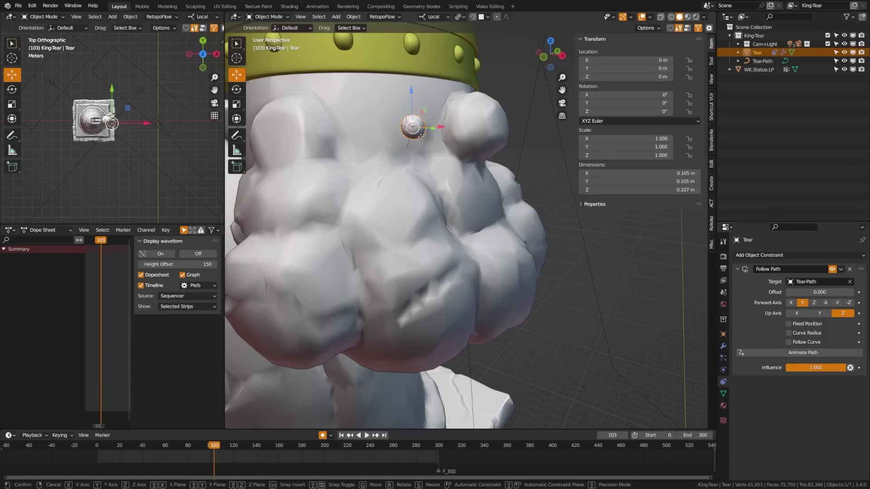
key(g)
key(Escape)
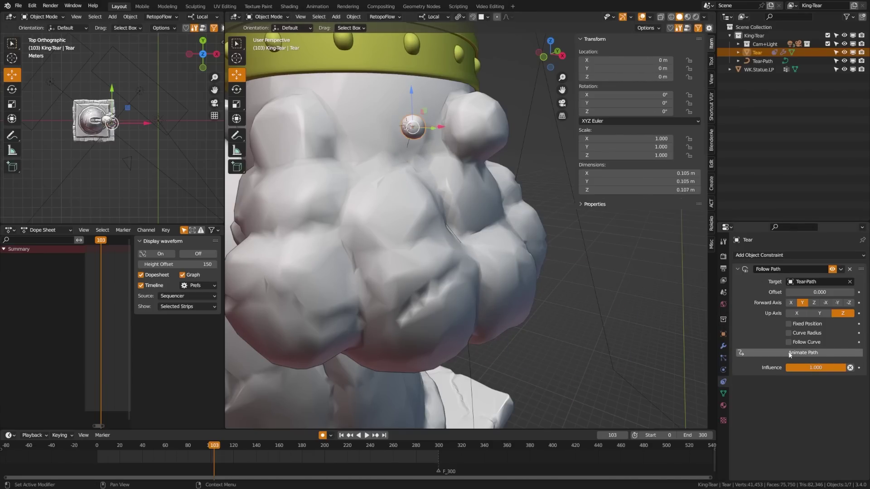
- Enable Fixed Position on the Tear's Follow Path constraint
click(471, 378)
click(724, 382)
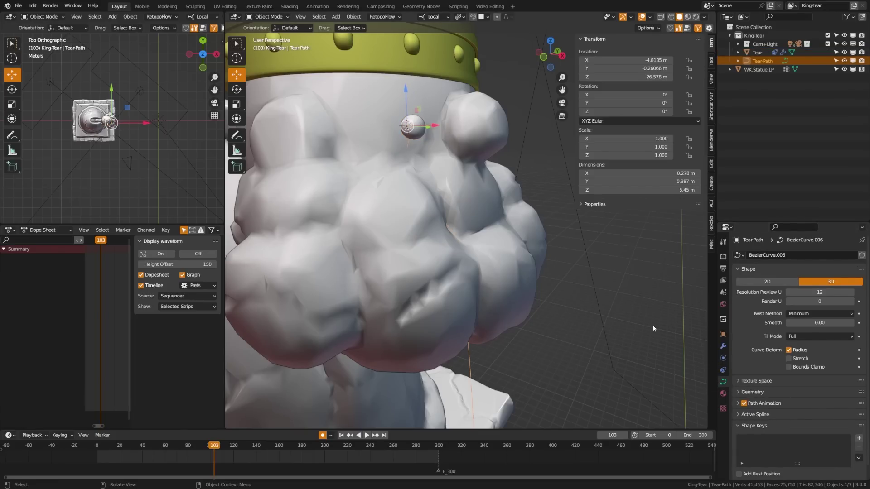
click(414, 131)
click(723, 345)
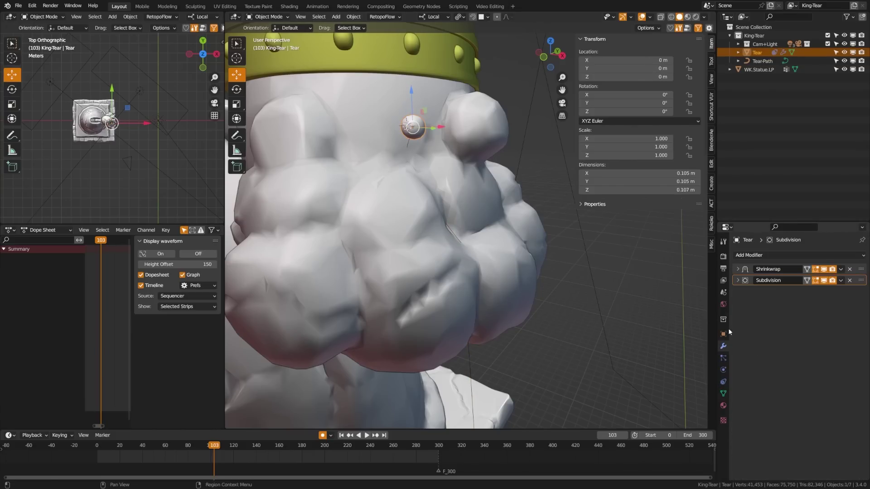
click(724, 382)
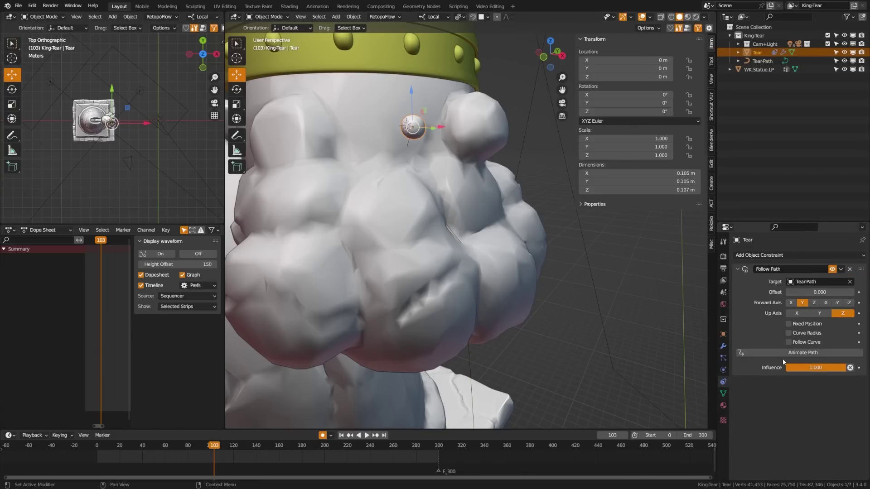
click(802, 324)
- Nudge the Offset Factor slightly, then merge the left areas into one Graph Editor
click(790, 325)
drag(811, 292, 792, 292)
drag(224, 223, 386, 223)
key(n)
drag(3, 224, 36, 326)
click(10, 17)
click(134, 52)
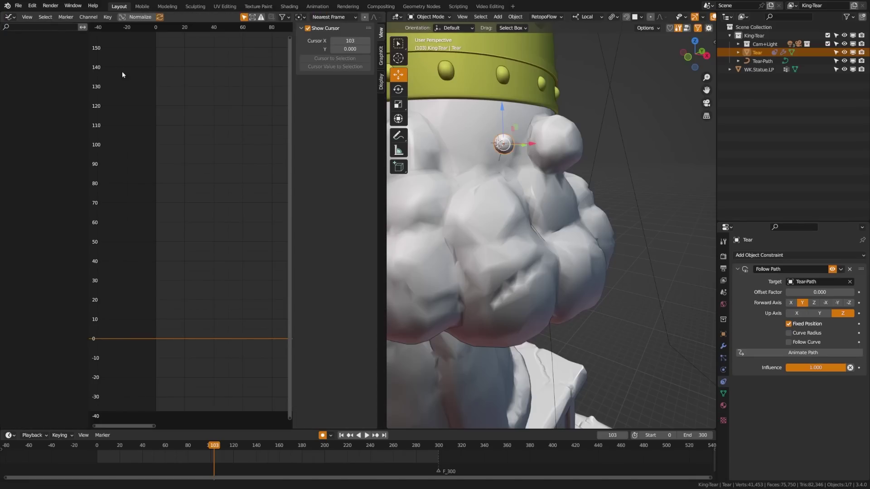
key(Home)
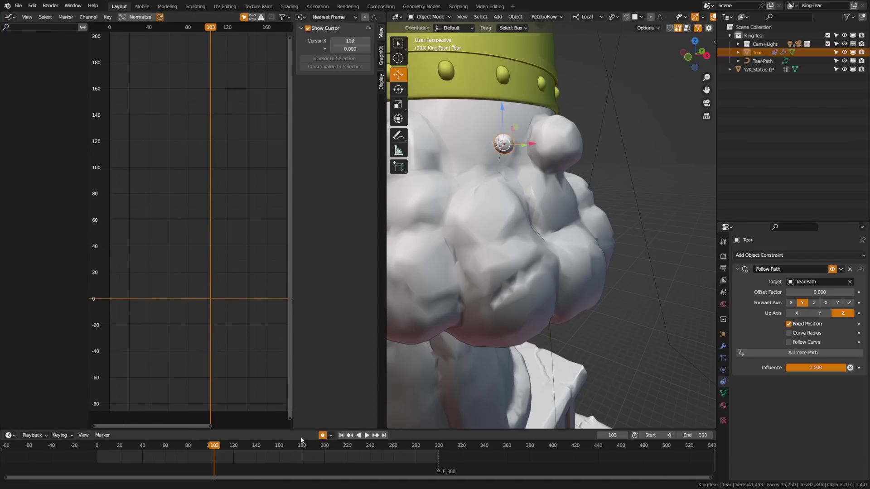
- Set the scene's end frame to 120
double_click(685, 435)
text(120)
key(Return)
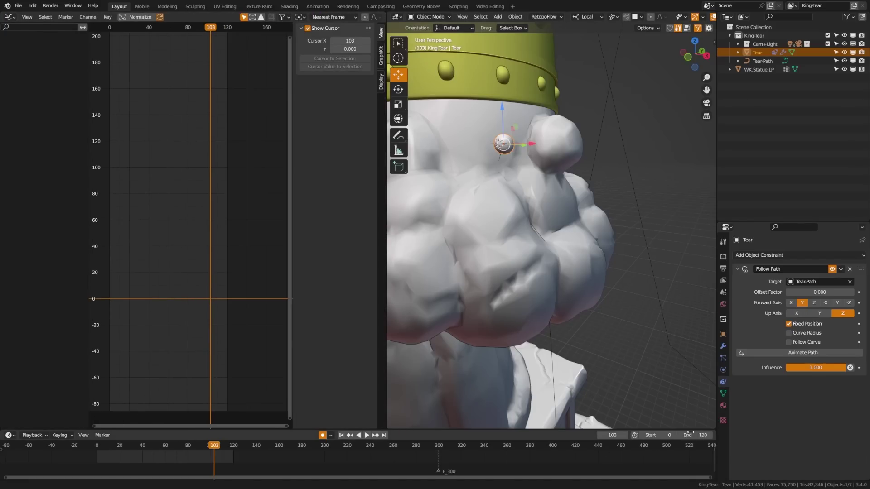
- Key the Offset Factor at frames 0, 100 and 120 (1.000), then play it back
click(340, 436)
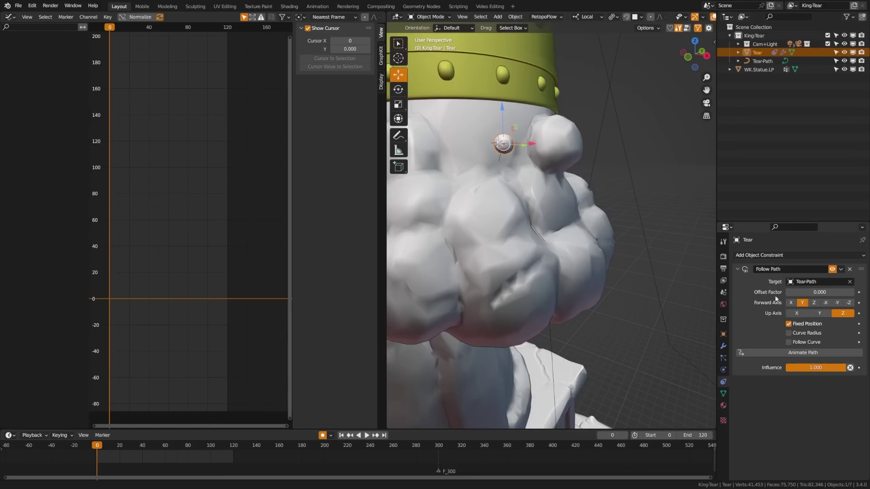
click(858, 293)
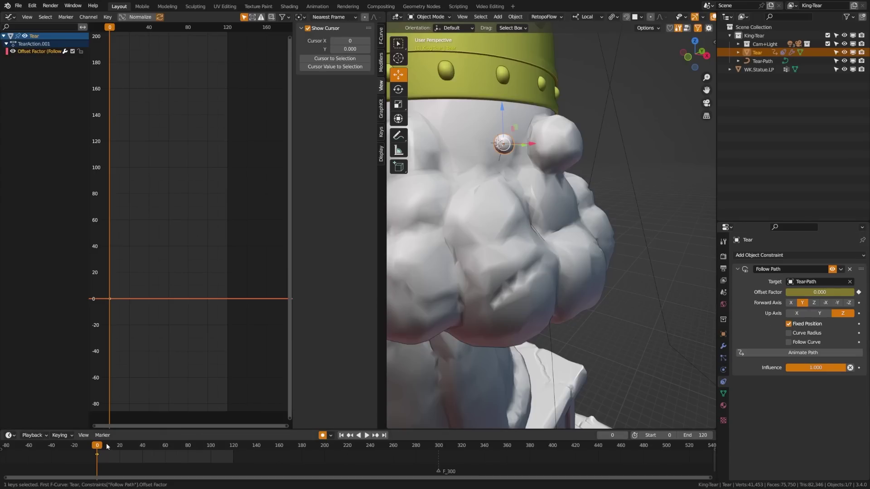
drag(102, 444, 212, 448)
mouse_move(815, 293)
mouse_down()
mouse_move(834, 292)
mouse_move(826, 292)
mouse_up()
key(i)
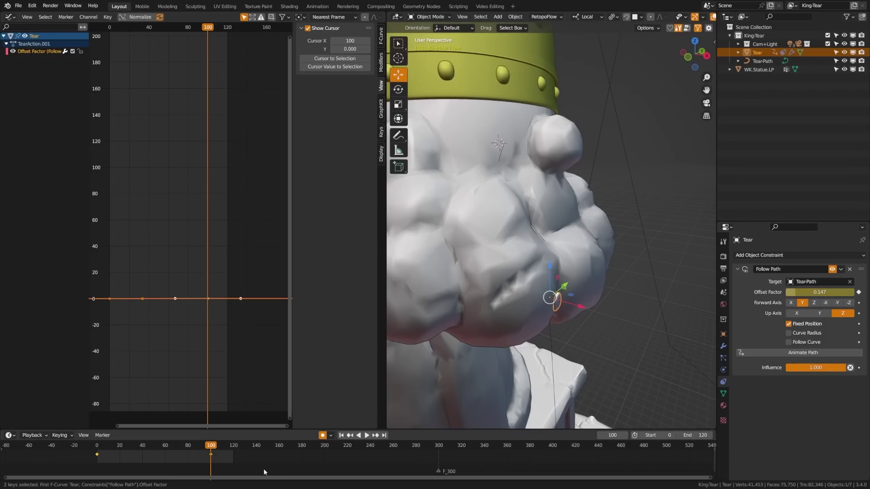
click(233, 449)
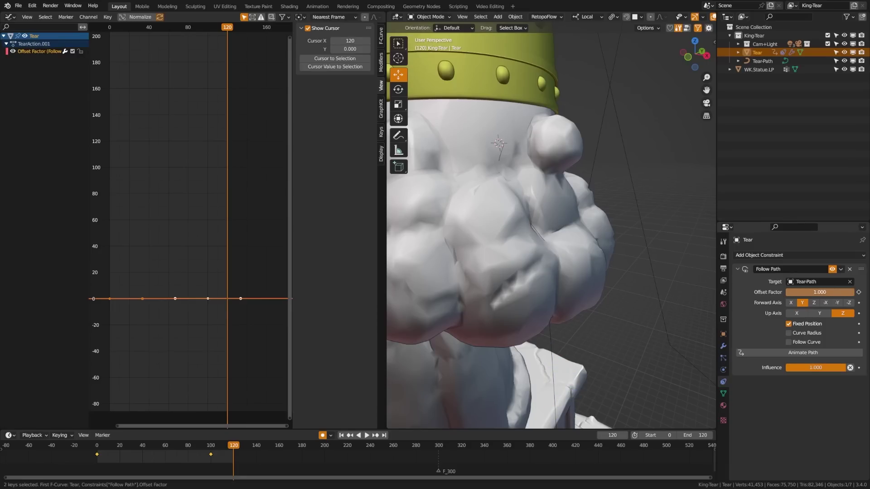
key(i)
click(341, 435)
click(366, 435)
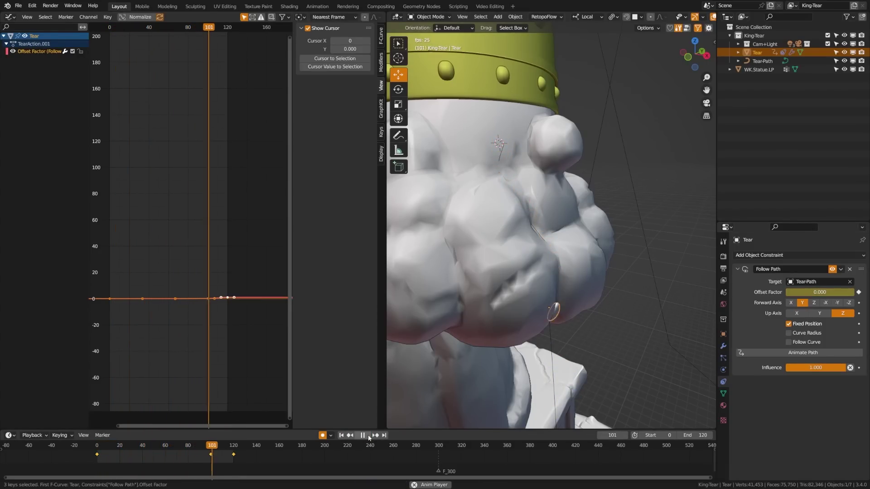
- Stop playback and move the frame-100 Offset Factor keyframe to frame 60
key(space)
shift+scroll(229, 386, down, 2)
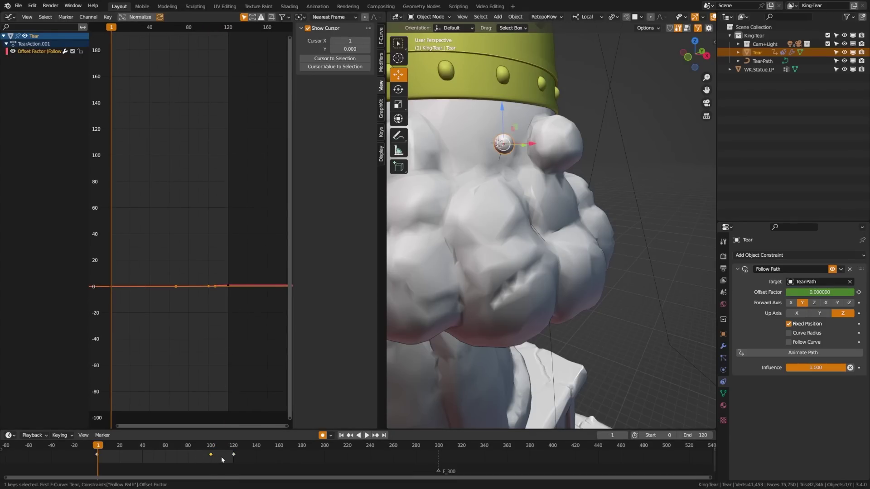
key(g)
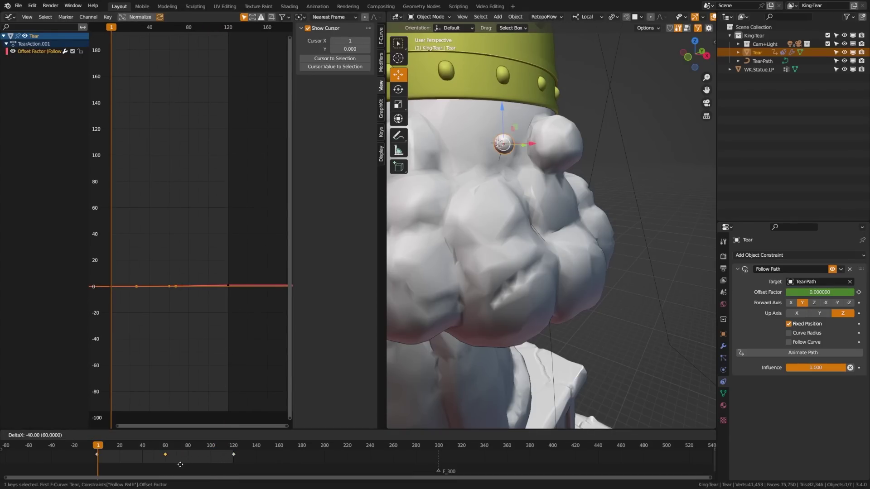
click(180, 465)
- Stretch the frame-1 Offset Factor keyframe's handles horizontally for a gentle ease-in
drag(96, 447, 172, 447)
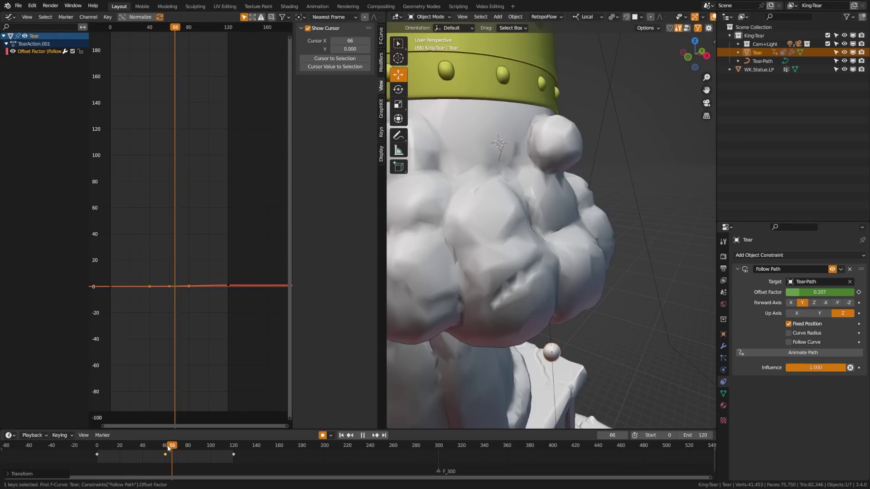
drag(164, 446, 98, 446)
key(space)
click(168, 246)
key(a)
key(Home)
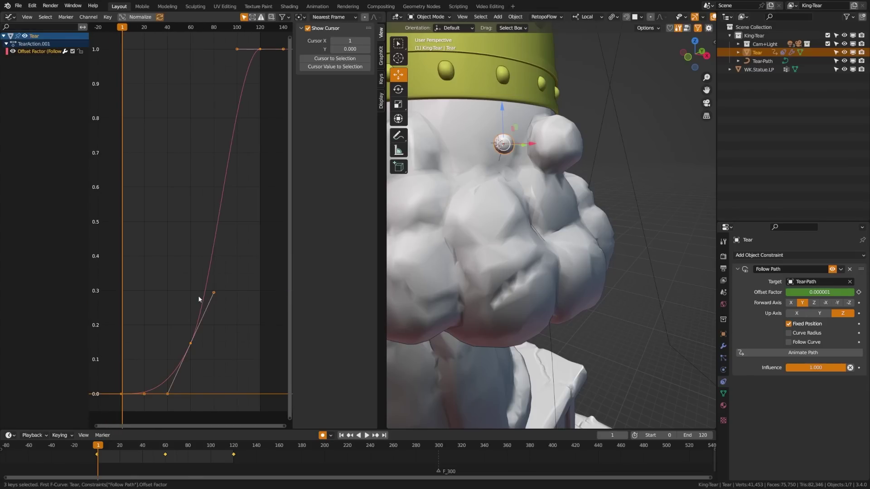
scroll(189, 286, down, 1)
click(220, 341)
middle_drag(220, 343, 207, 327)
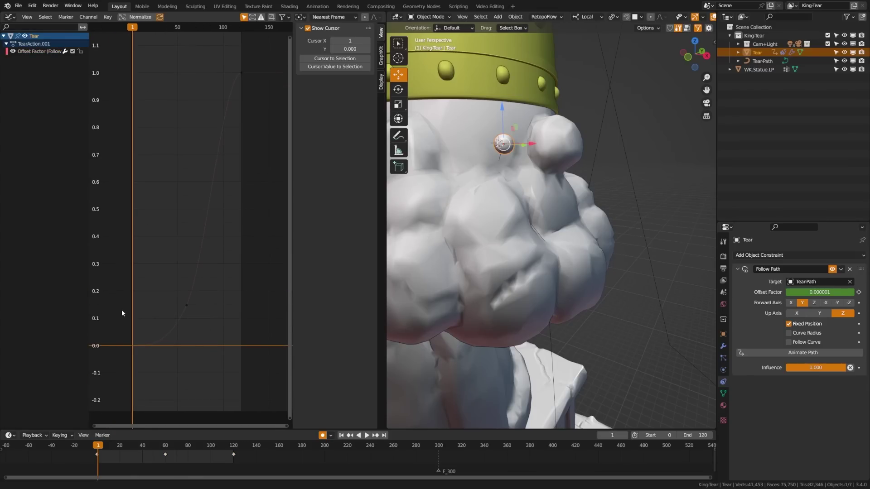
drag(115, 308, 163, 379)
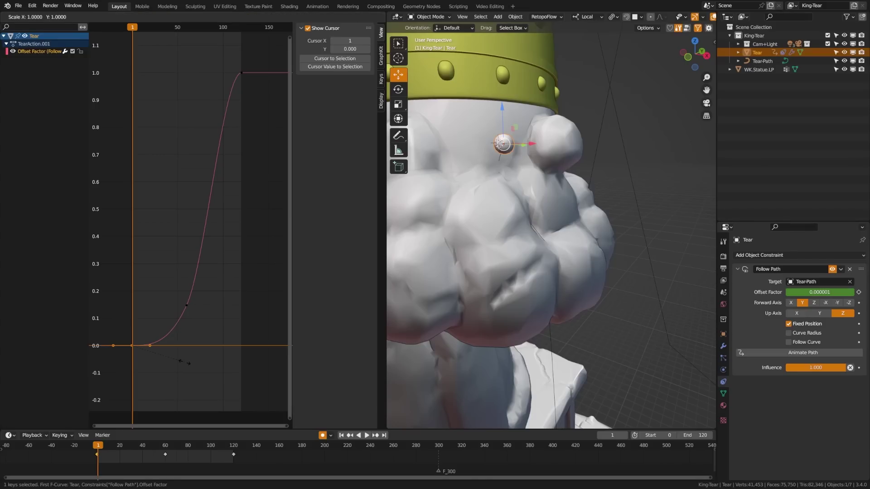
key(x)
click(226, 363)
- Move a middle keyframe later and rotate the top 1.0 key's handles to ease the curve
click(366, 436)
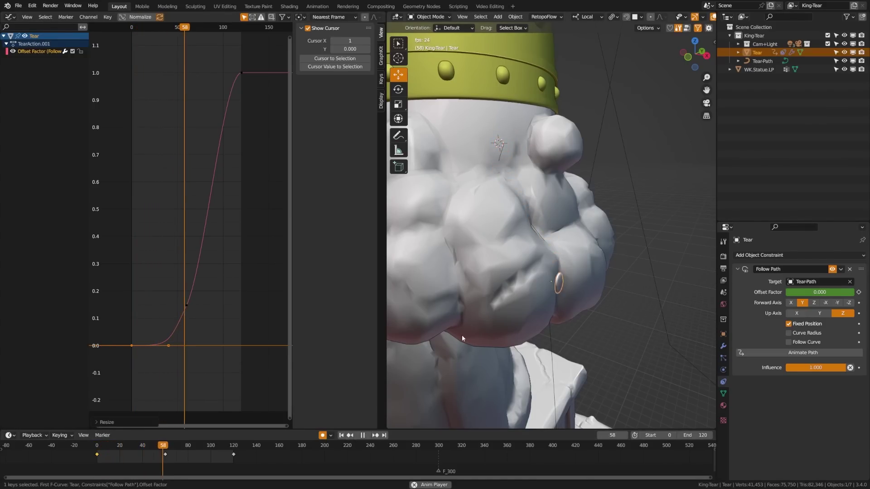
click(366, 435)
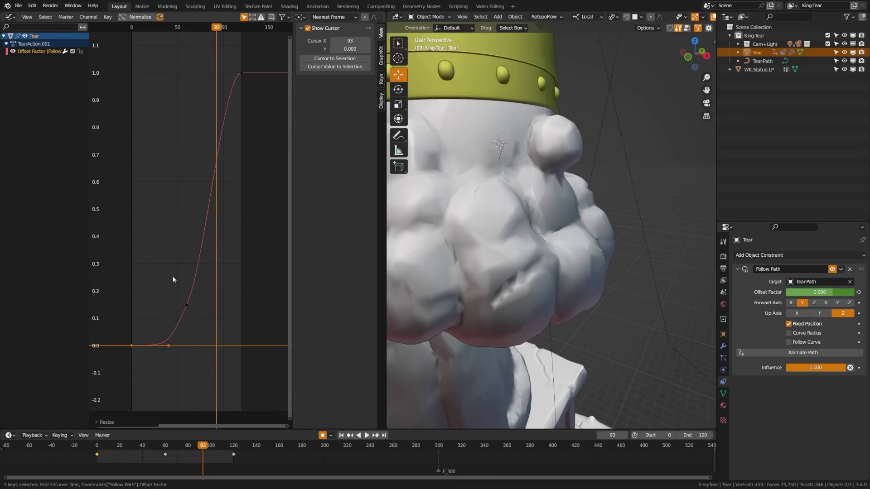
click(186, 305)
key(g)
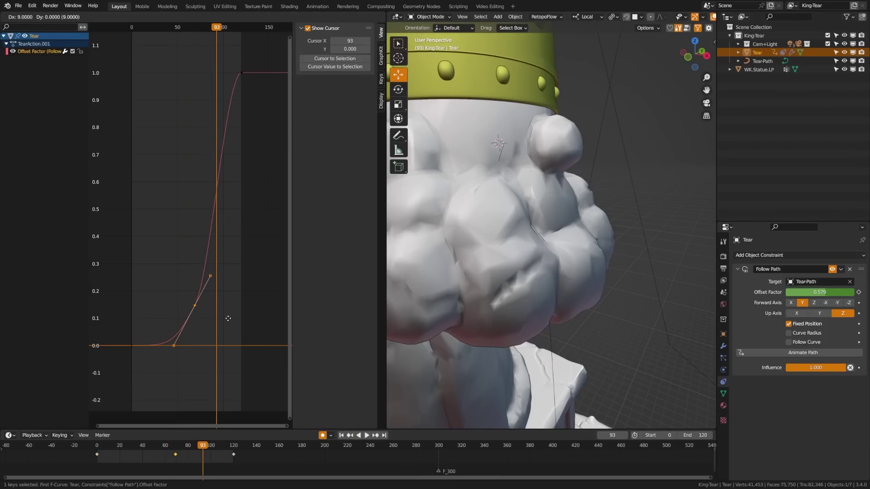
click(227, 317)
click(211, 258)
click(241, 73)
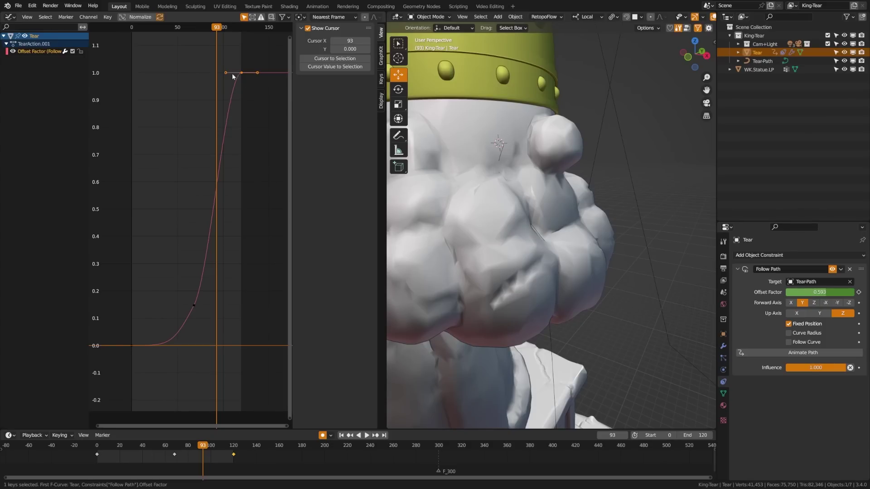
key(r)
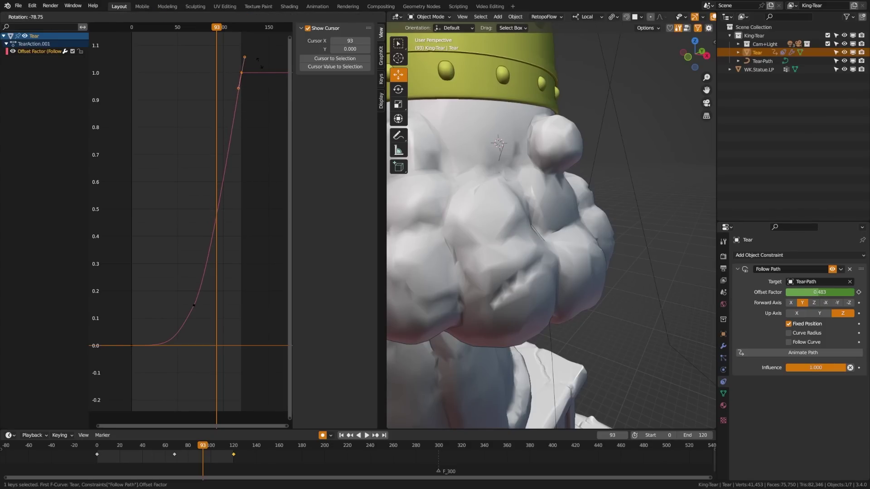
click(257, 64)
click(245, 50)
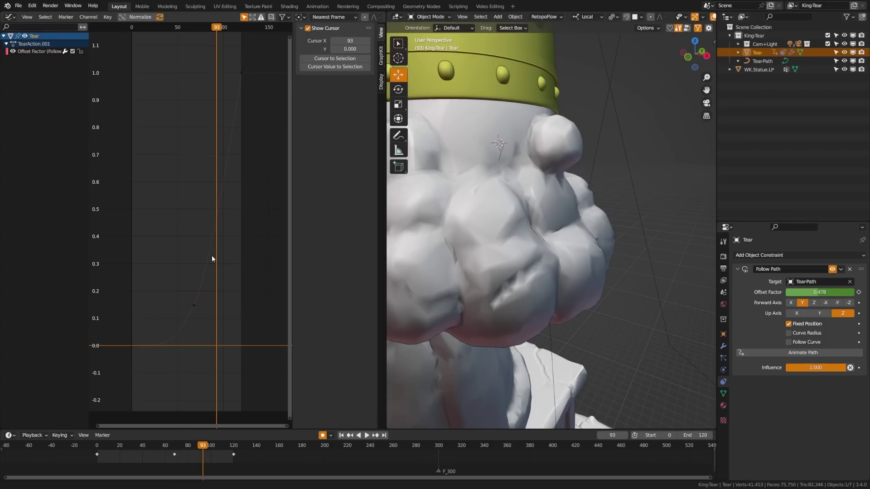
- Save the blend file and play back the eased tear slide
key(ctrl+s)
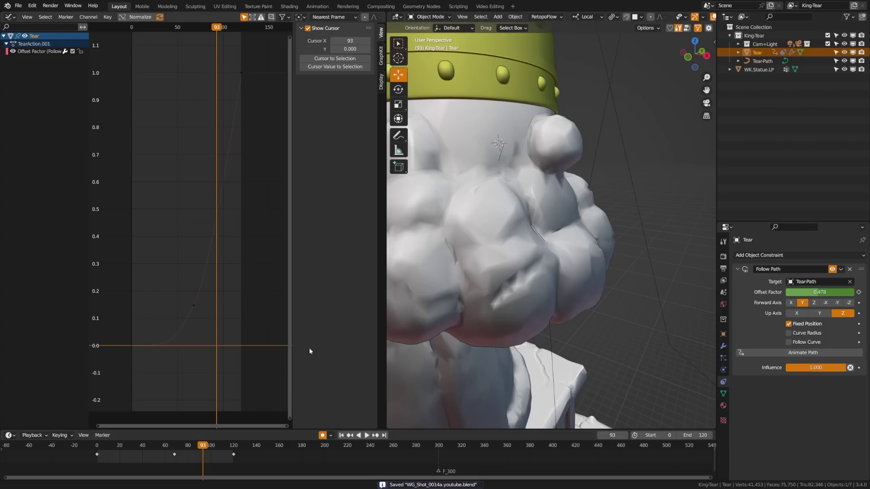
click(342, 437)
click(367, 435)
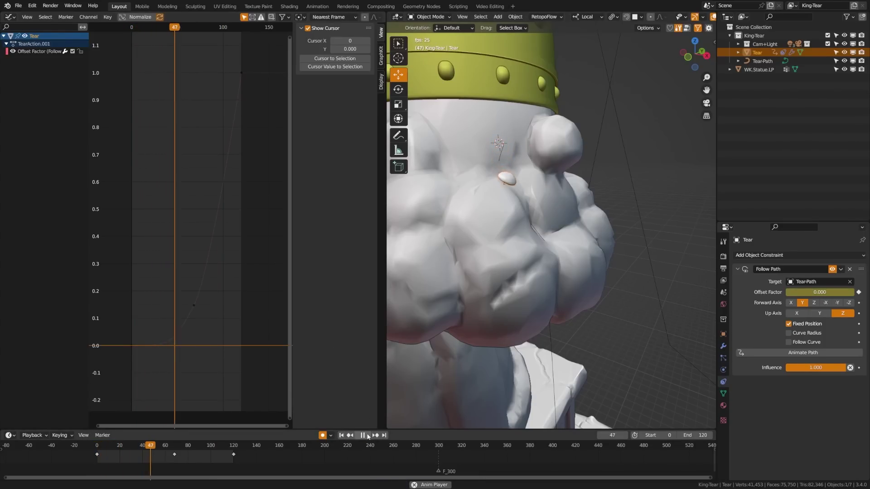
click(367, 436)
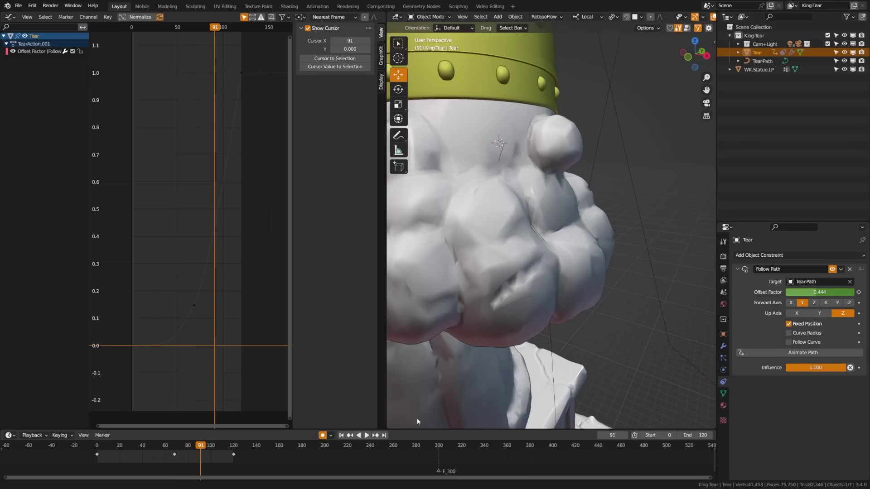
- Insert Scale keyframes at 1.000 on frame 0, hide Offset Factor, and show the Scale channels
click(342, 436)
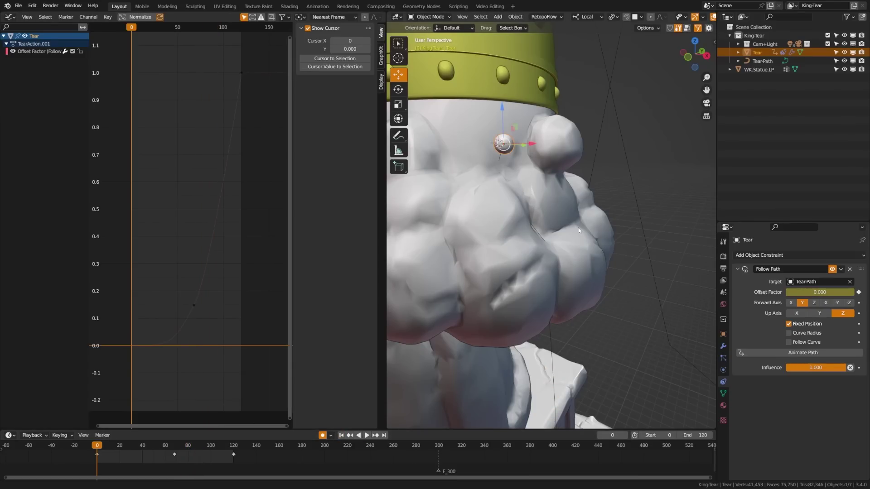
key(n)
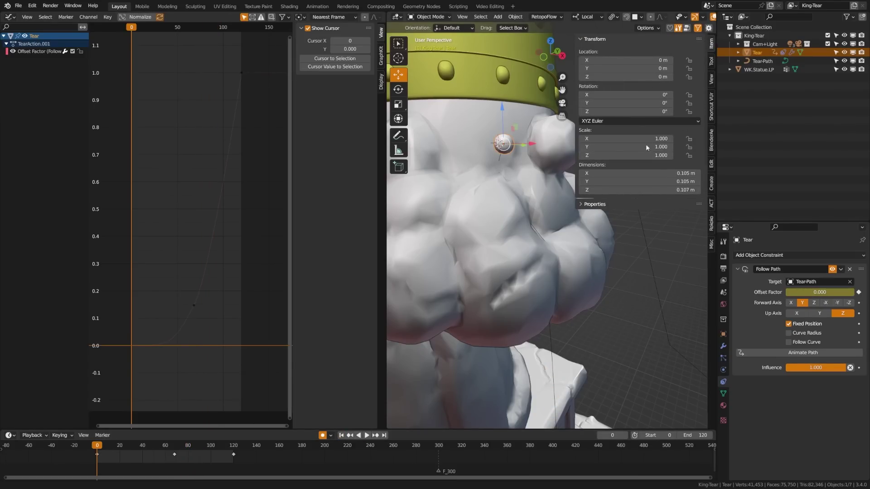
right_click(592, 139)
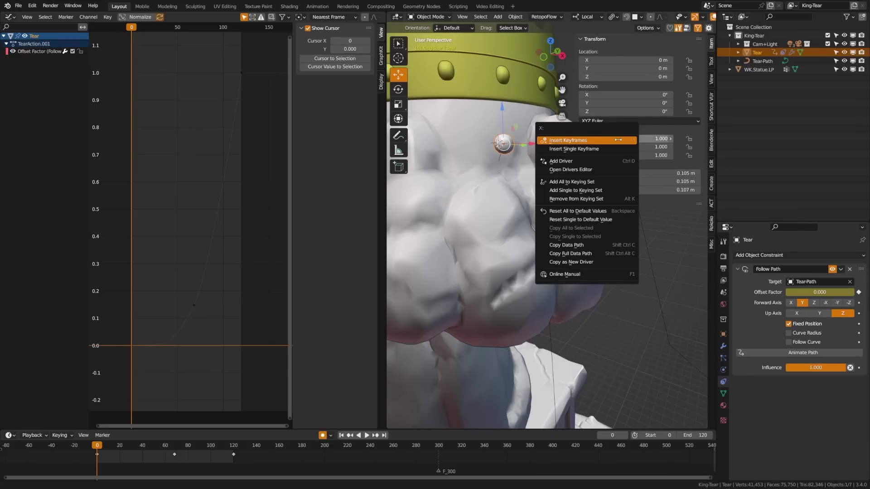
click(584, 141)
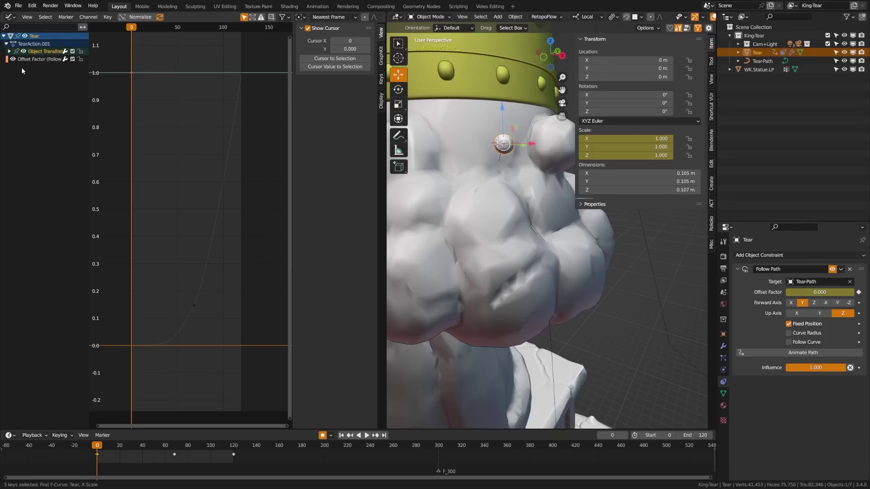
click(12, 59)
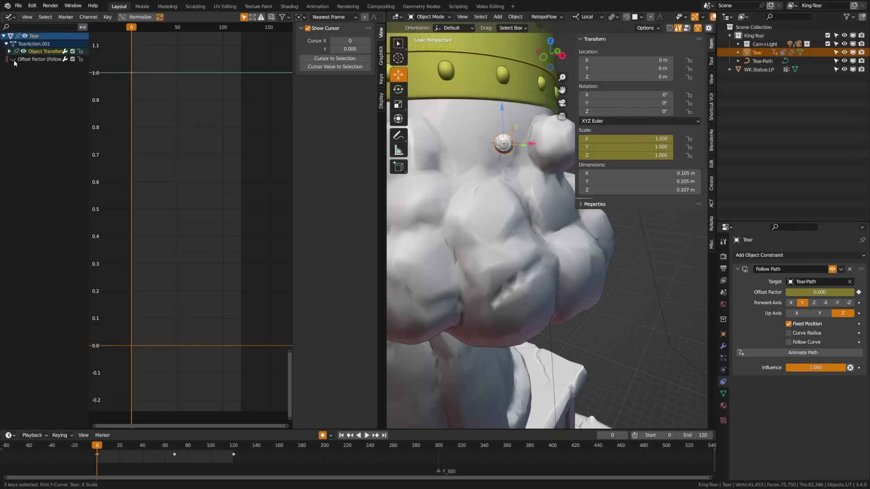
click(9, 52)
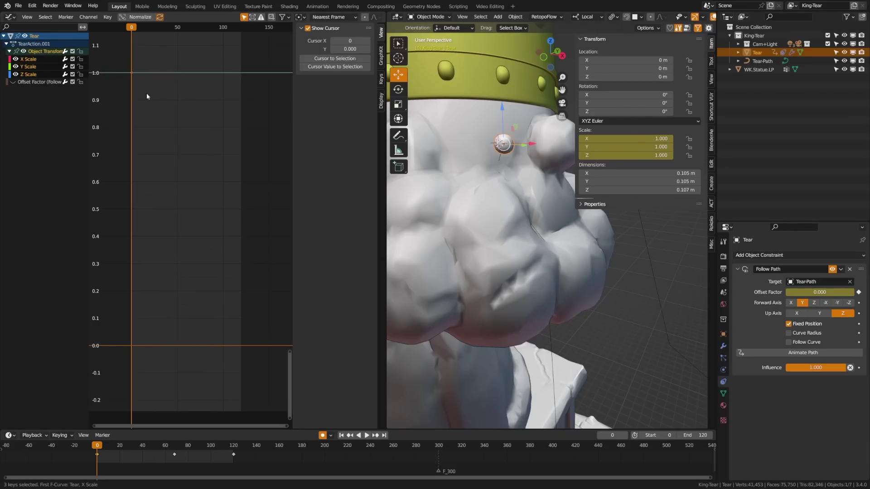
key(space)
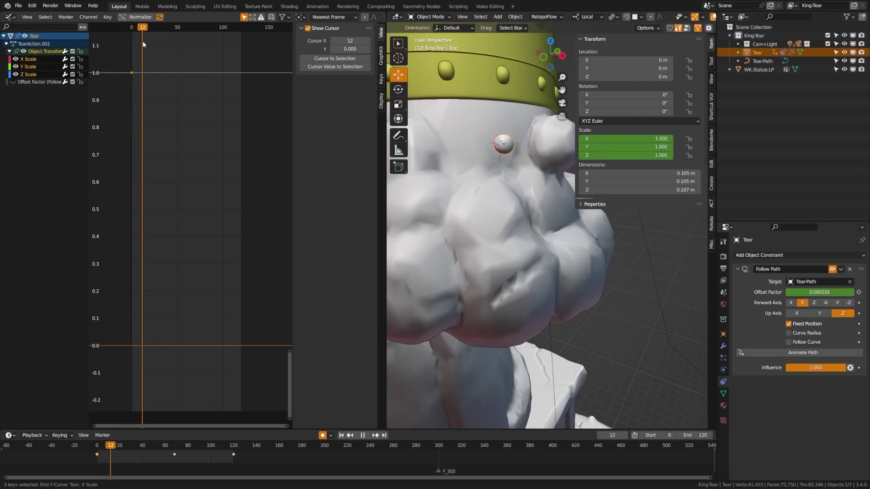
- Duplicate the frame-0 scale keys and shift the copies to about frame 13
key(space)
key(shift+d)
key(x)
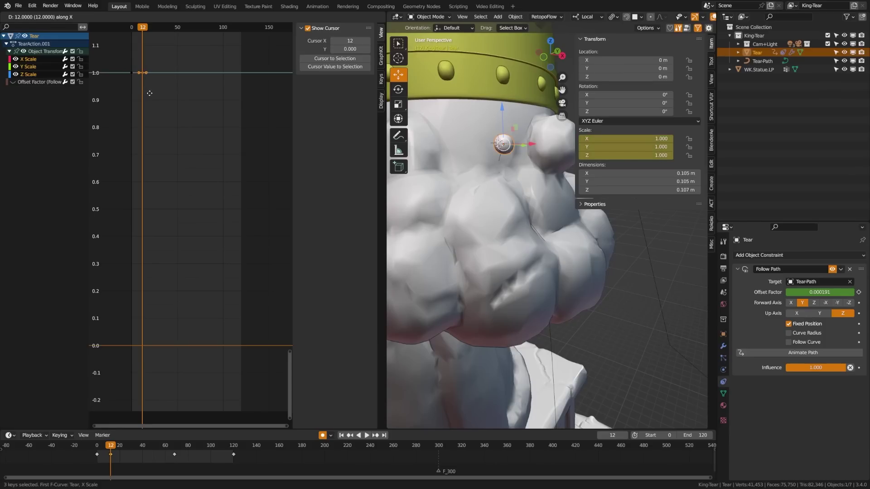
click(150, 93)
click(133, 28)
key(space)
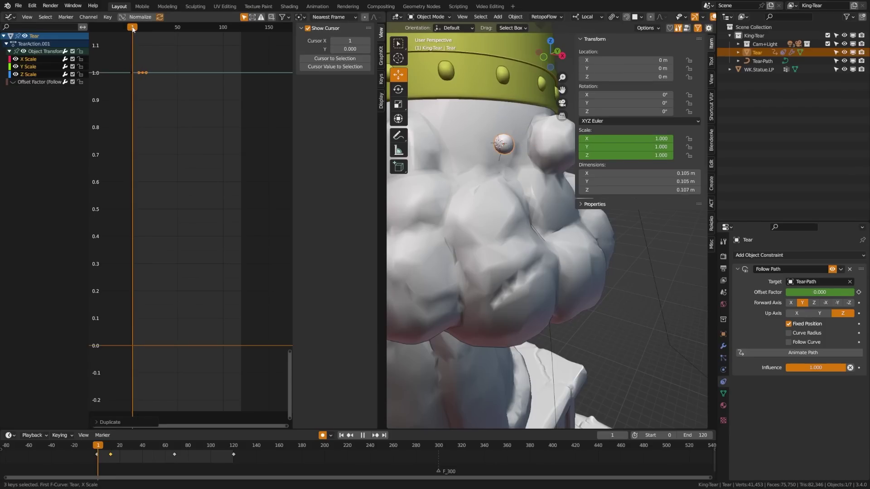
key(Escape)
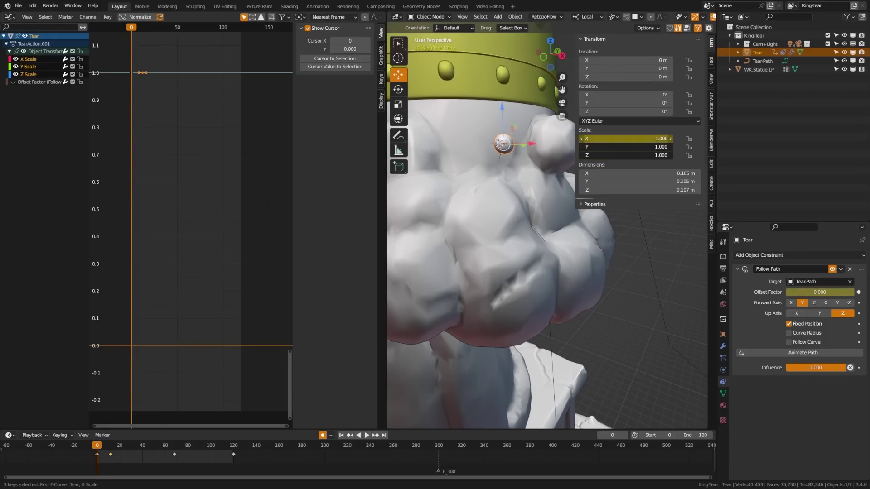
- Set Scale X, Y and Z to 0 at frame 0 and play it back
drag(653, 138, 653, 155)
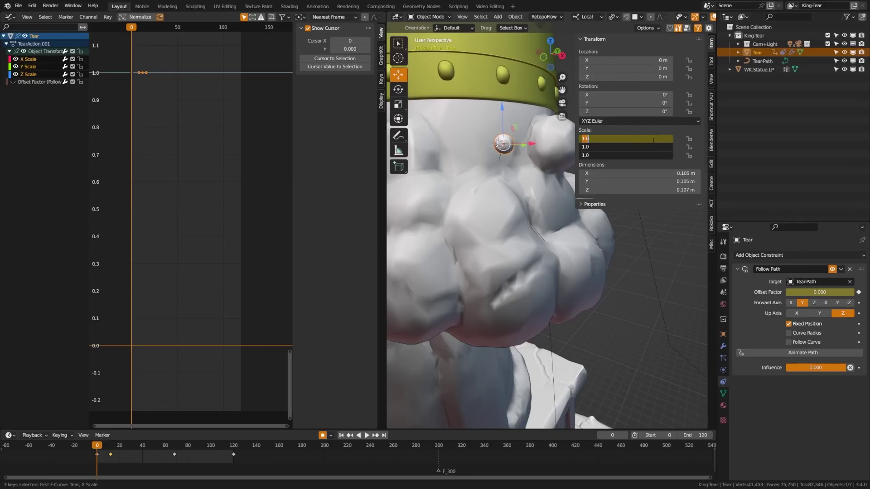
text(0)
key(Return)
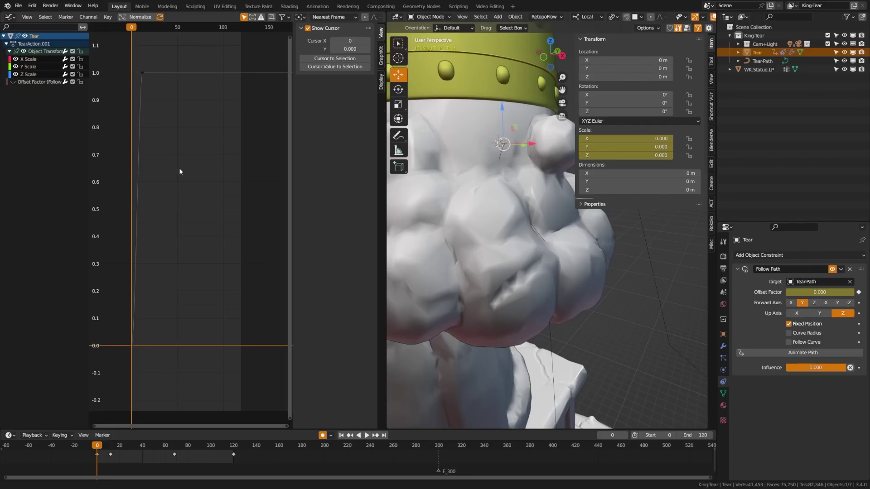
key(space)
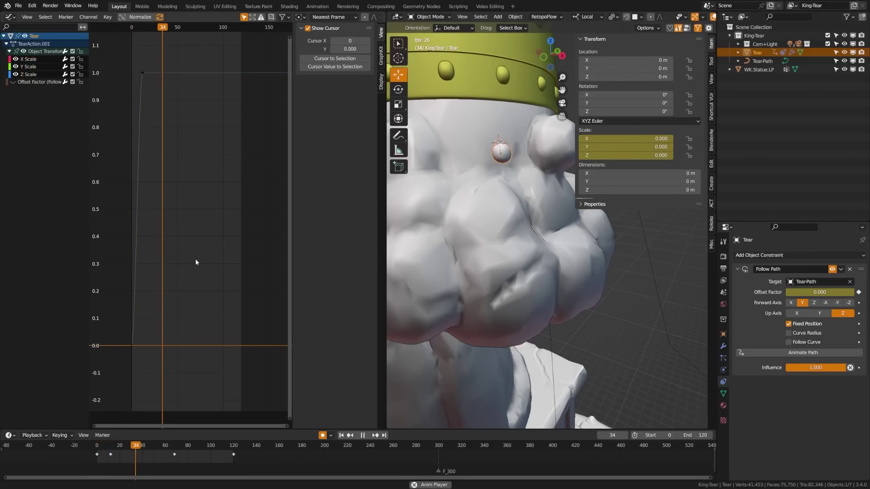
key(space)
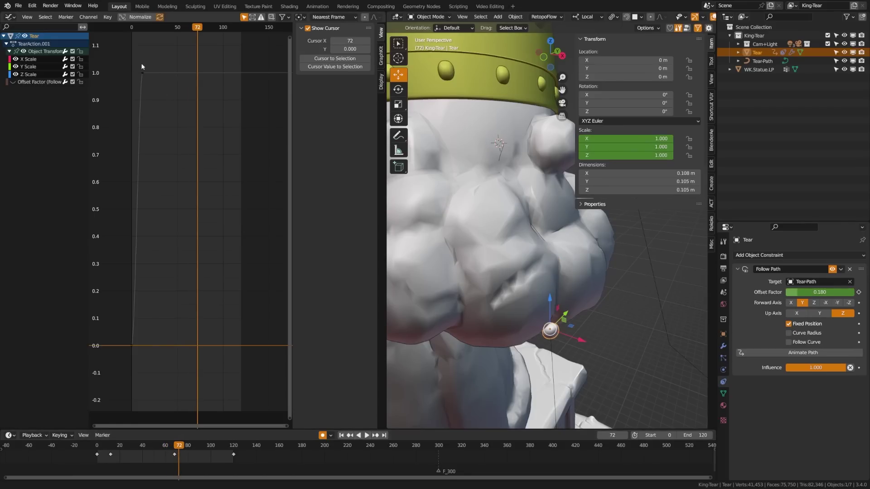
- Move the full-size 1.0 scale keys later and replay the grow-in up to frame 71
drag(134, 60, 166, 103)
key(g)
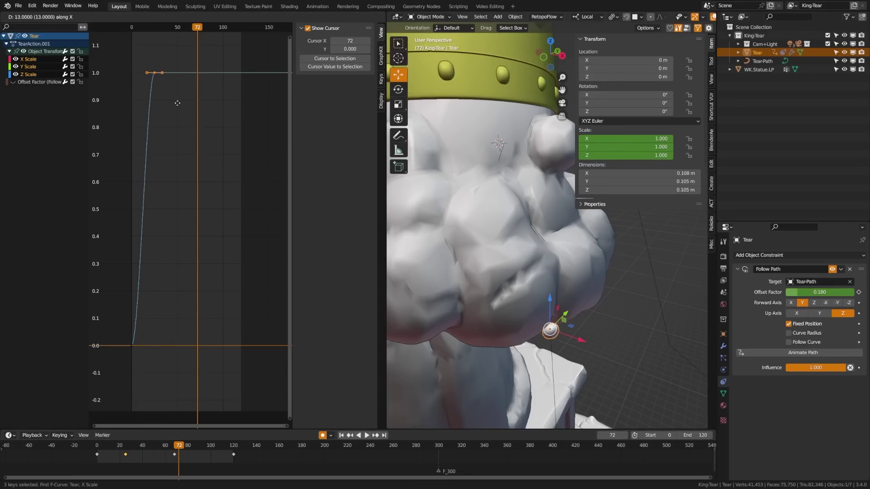
click(176, 100)
key(s)
key(Escape)
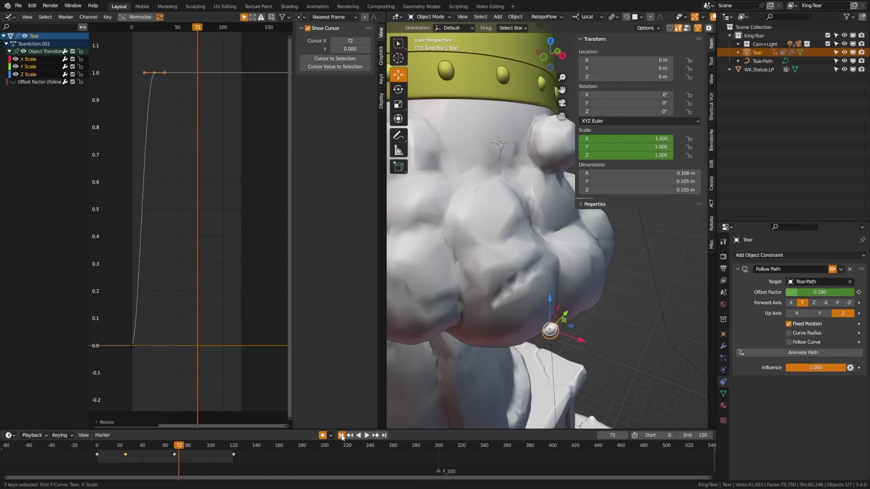
click(341, 435)
click(366, 435)
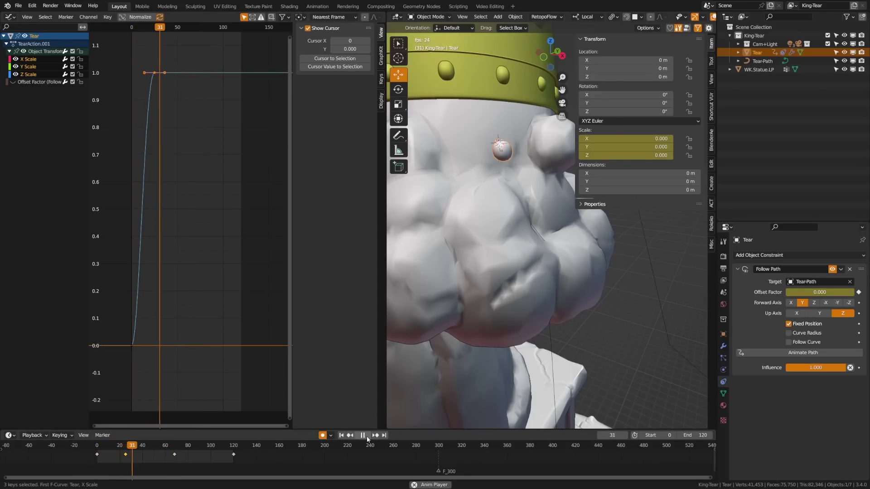
click(365, 436)
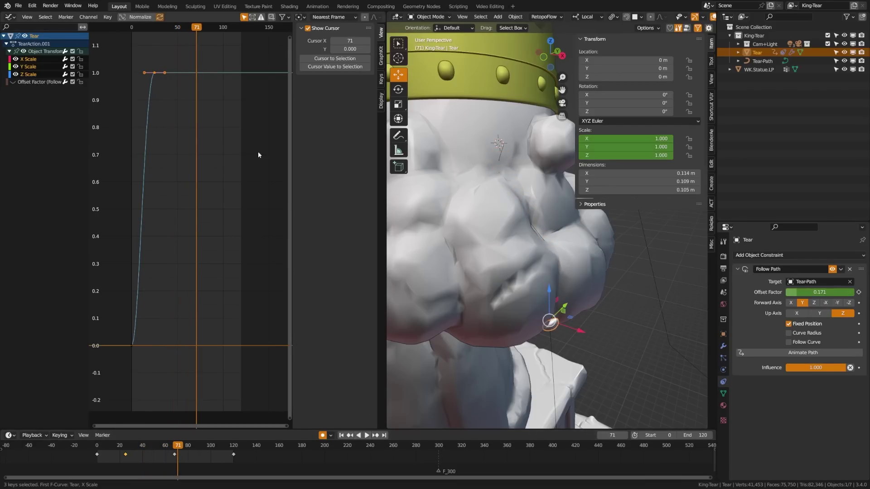
- Key only the selected scale channels at frame 71 to hold the Tear at full size
shift+middle_drag(540, 345, 549, 229)
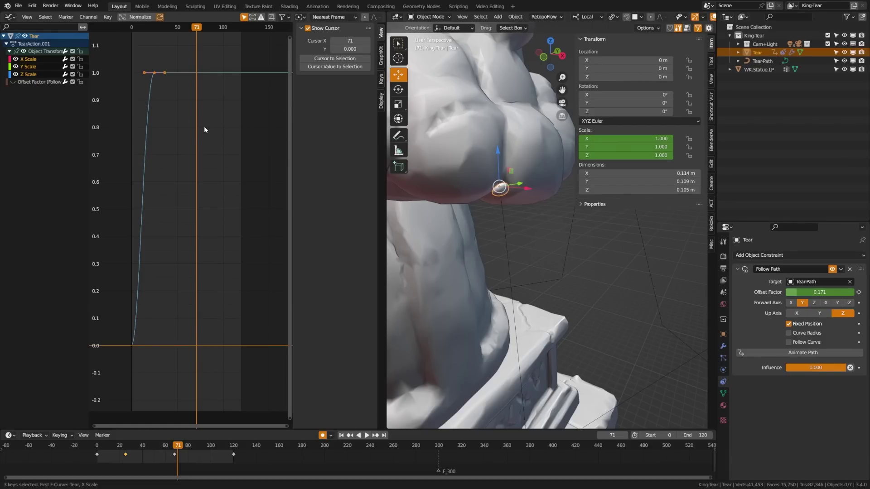
key(i)
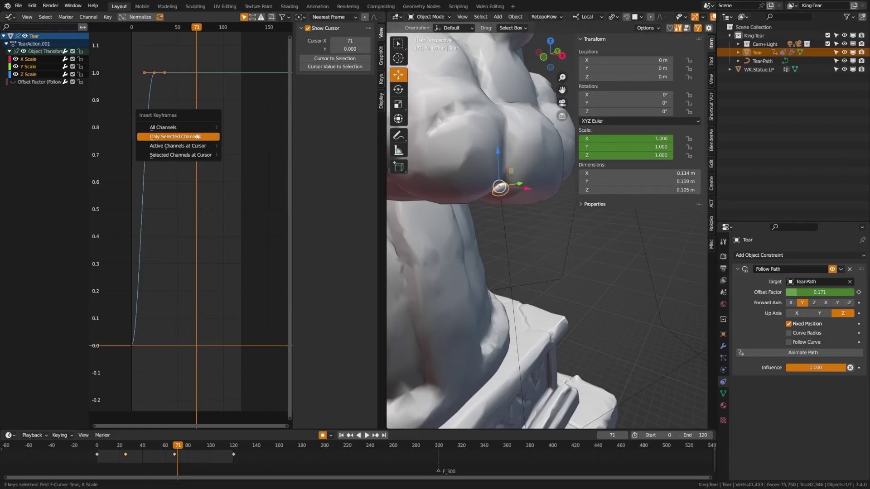
click(198, 136)
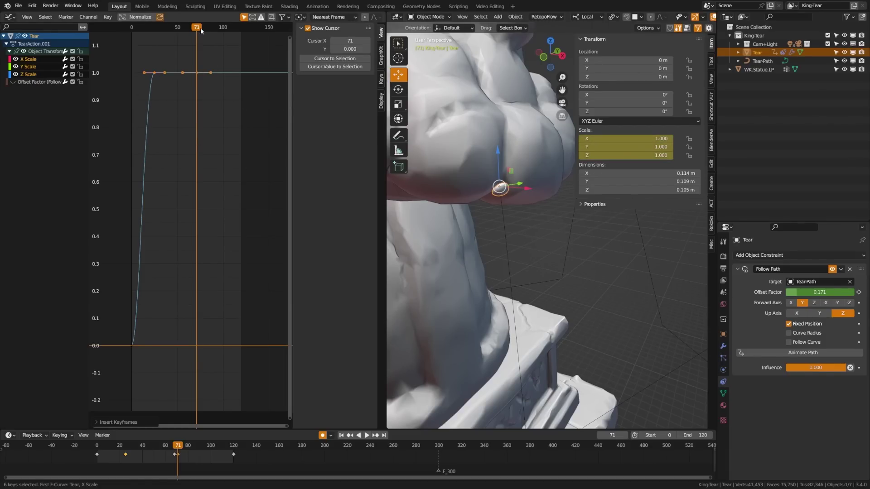
- At frame 74, set Scale Z to 2 and Scale X and Y to 0.5
key(Right)
key(Right)
key(Right)
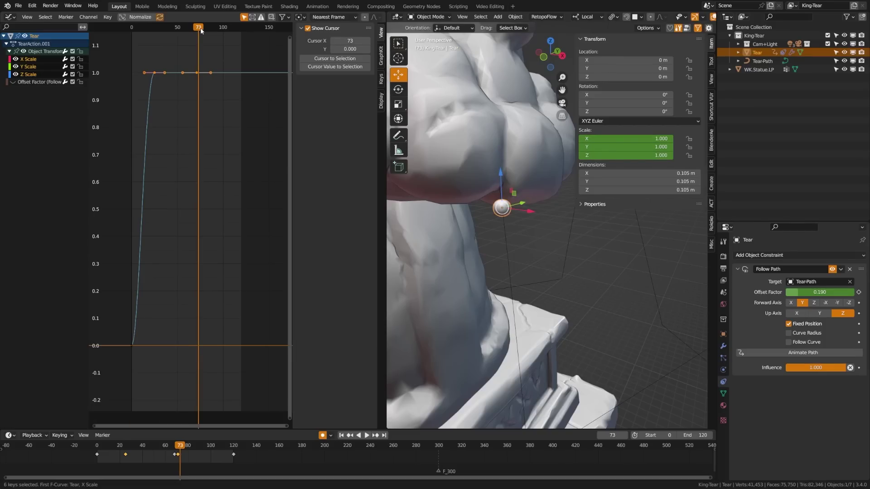
drag(634, 156, 678, 156)
click(633, 160)
text(2)
key(Return)
drag(651, 138, 652, 147)
text(0.5)
key(Return)
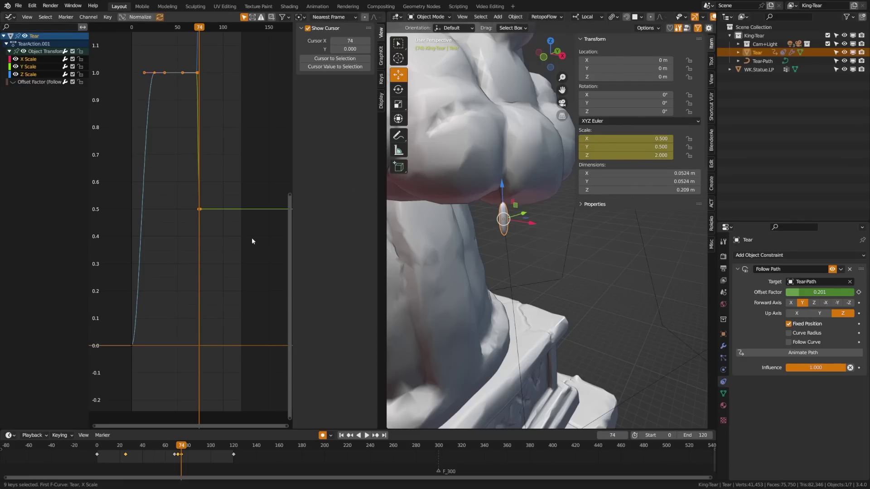
click(341, 434)
- Pan to the fist and crown, play the tear animation, stop it and save
shift+middle_drag(486, 203, 485, 280)
click(367, 435)
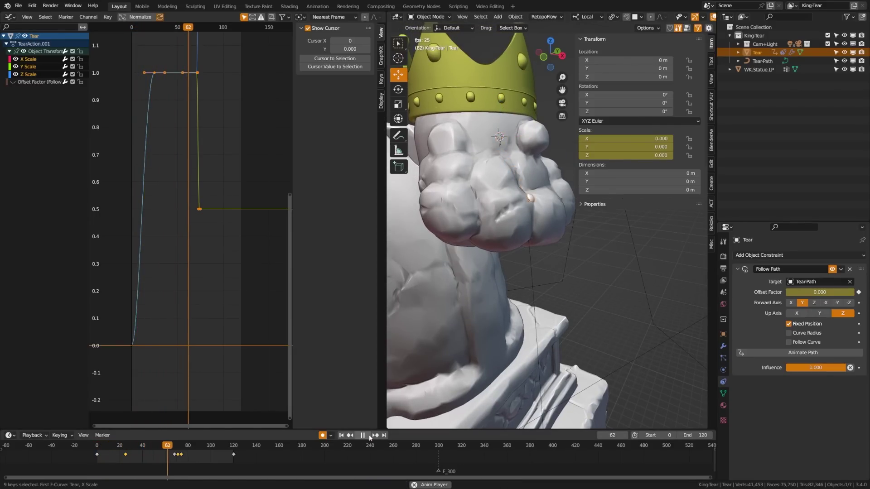
key(space)
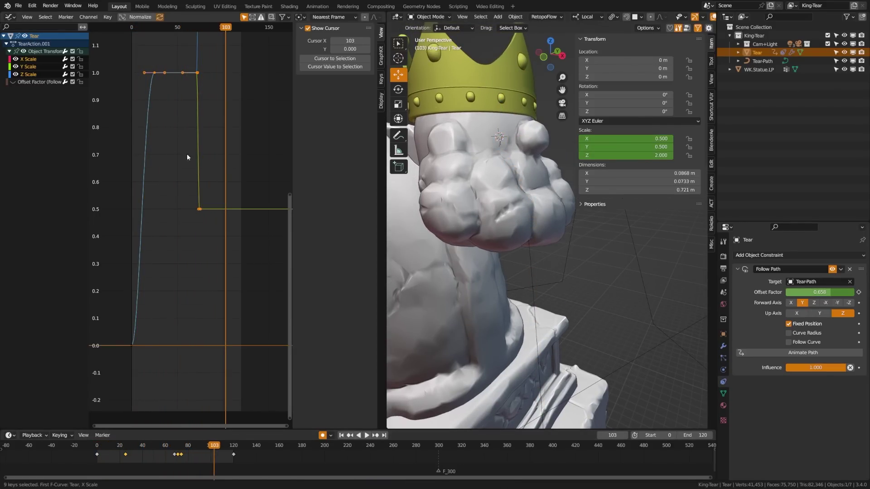
scroll(222, 245, down, 8)
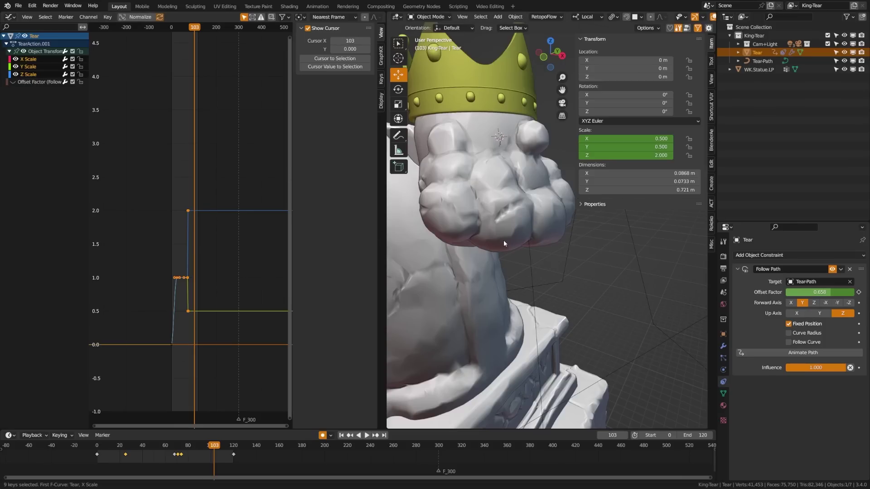
scroll(504, 240, up, 2)
key(ctrl+s)
- Zoom in on the statue's face, rewind to frame 0, hide the sidebar and re-expand the tear channels
middle_drag(507, 232, 531, 246)
scroll(531, 246, up, 2)
scroll(497, 187, up, 1)
click(342, 436)
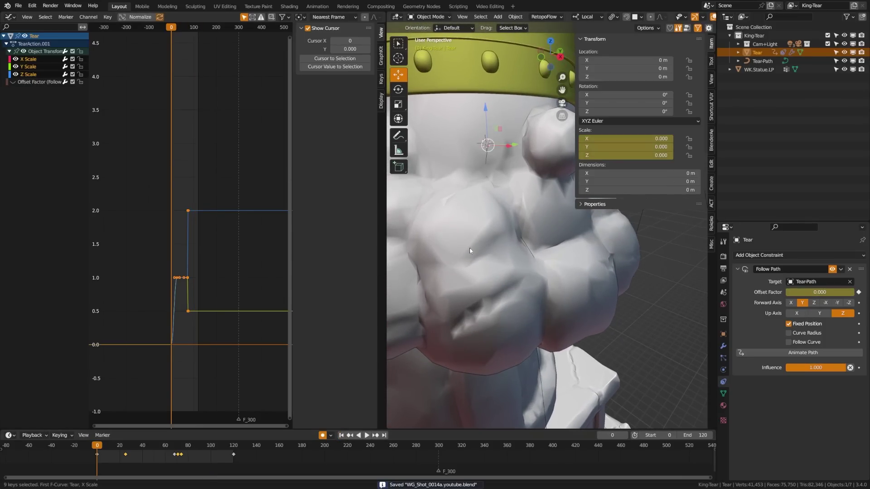
key(n)
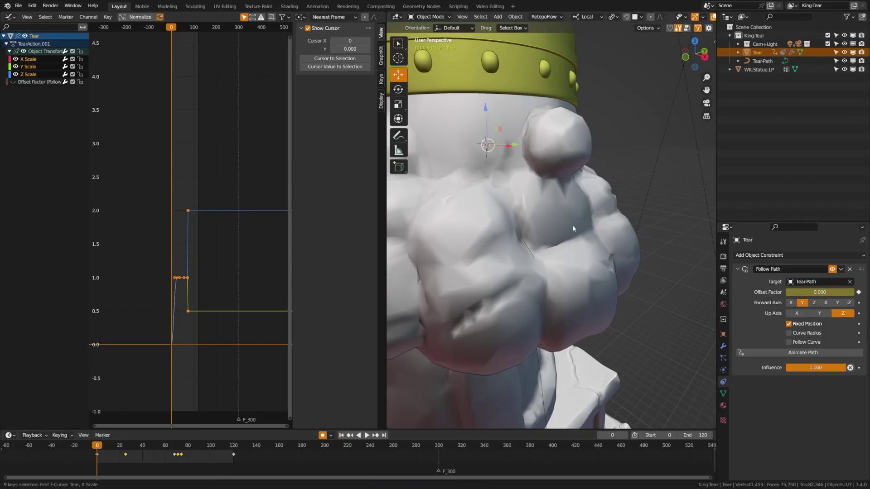
click(10, 51)
click(6, 44)
key(n)
key(n)
click(6, 45)
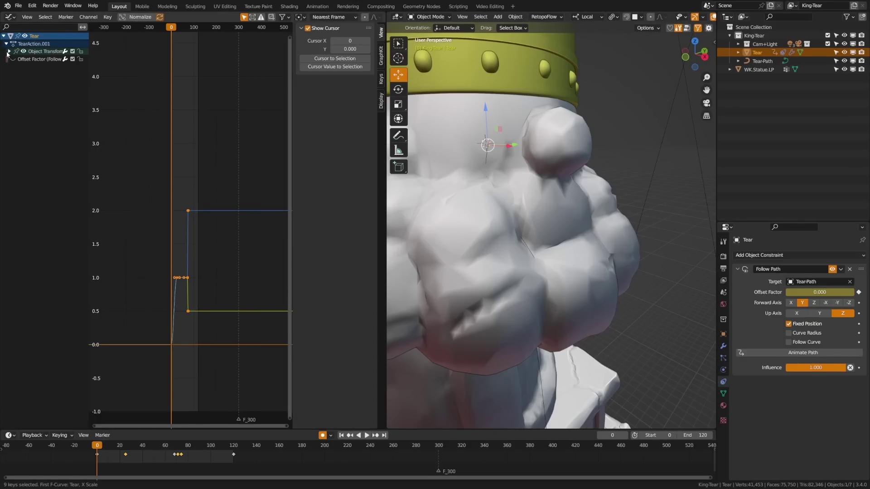
- Expand the transform channels and make X Scale the active, framed curve
click(9, 51)
click(35, 60)
key(ctrl+s)
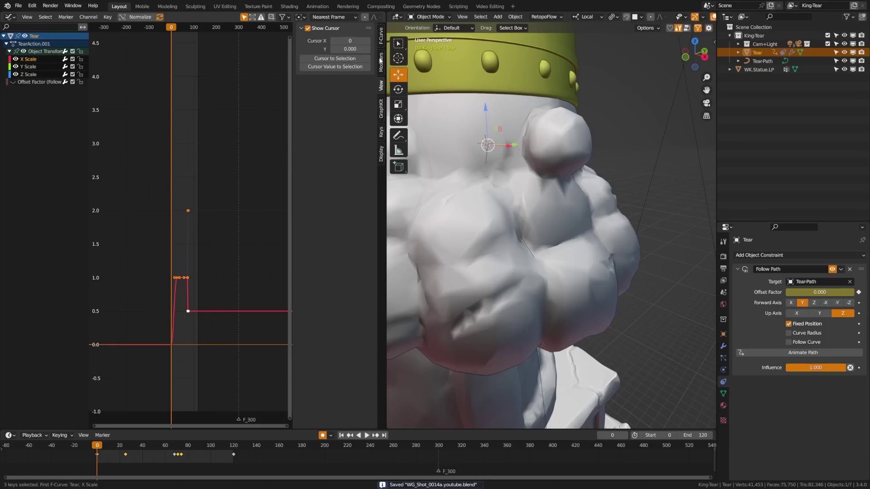
key(Home)
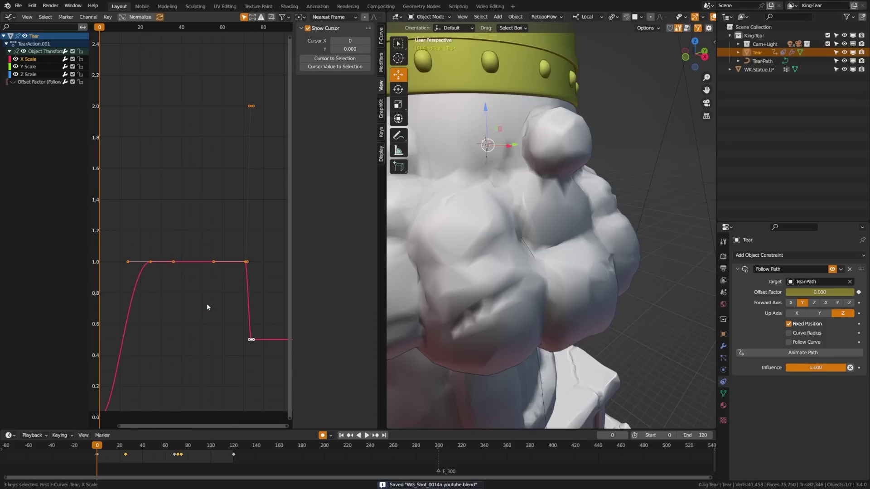
- Add a Noise modifier to X Scale with Scale 5.300 and Strength 0.400
click(381, 63)
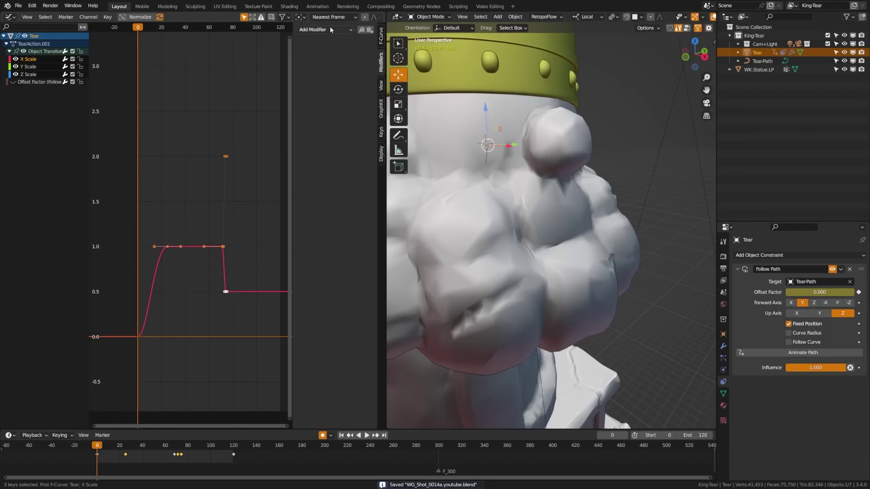
click(331, 30)
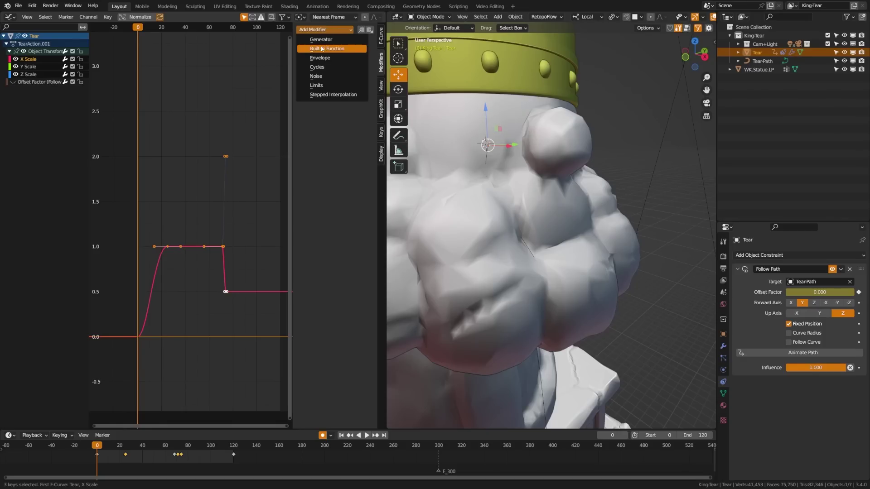
click(331, 76)
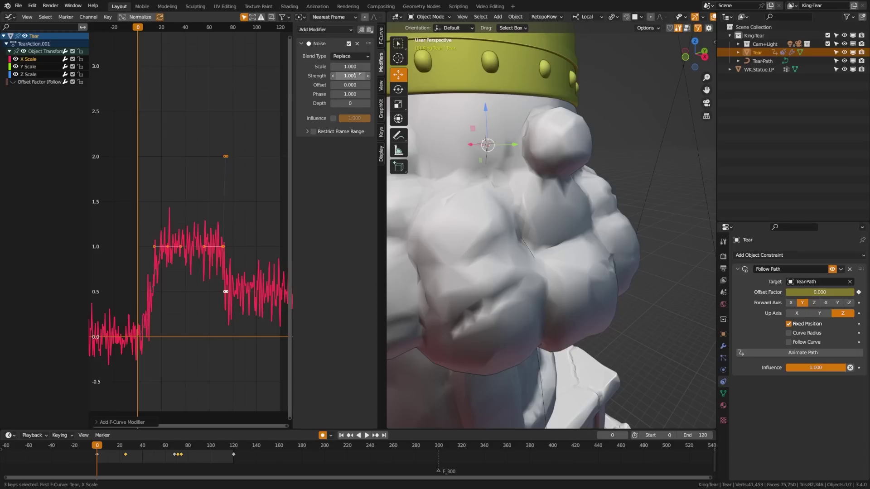
mouse_move(350, 66)
mouse_down()
mouse_move(381, 66)
mouse_move(330, 76)
mouse_move(339, 76)
mouse_up()
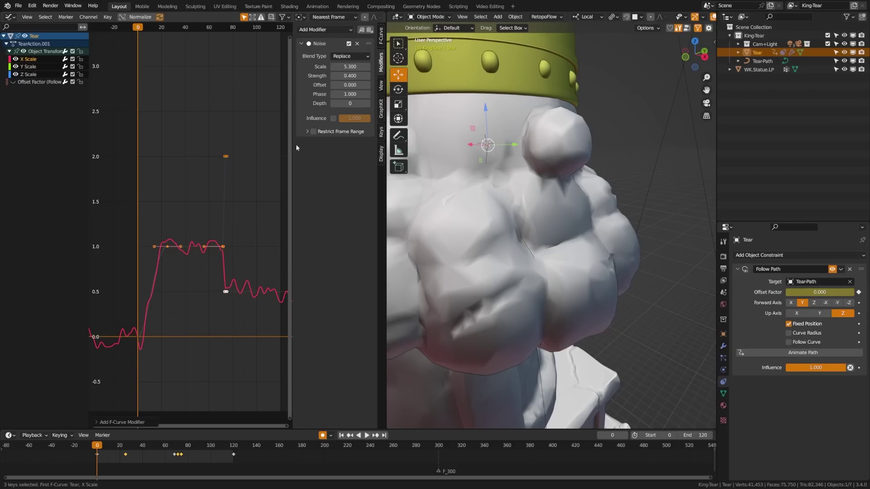
drag(292, 138, 274, 146)
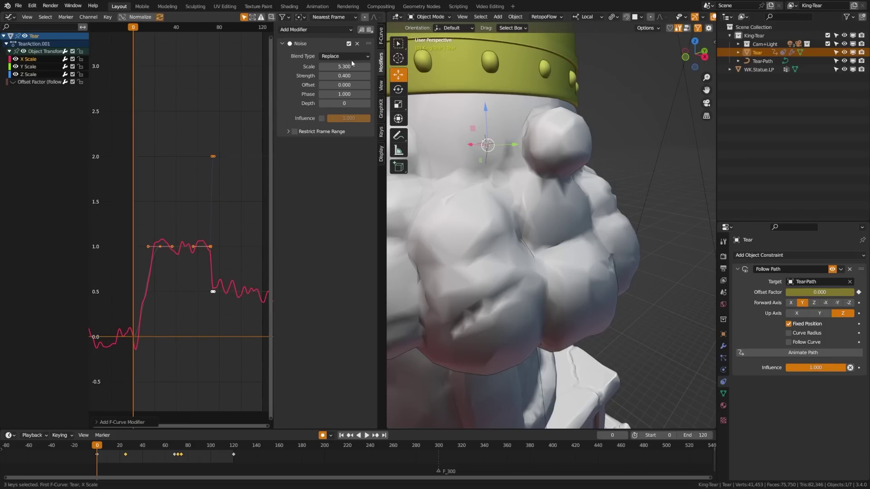
- Copy the X Scale Noise modifier onto the Y and Z Scale curves and play back the wobble
click(362, 30)
click(29, 67)
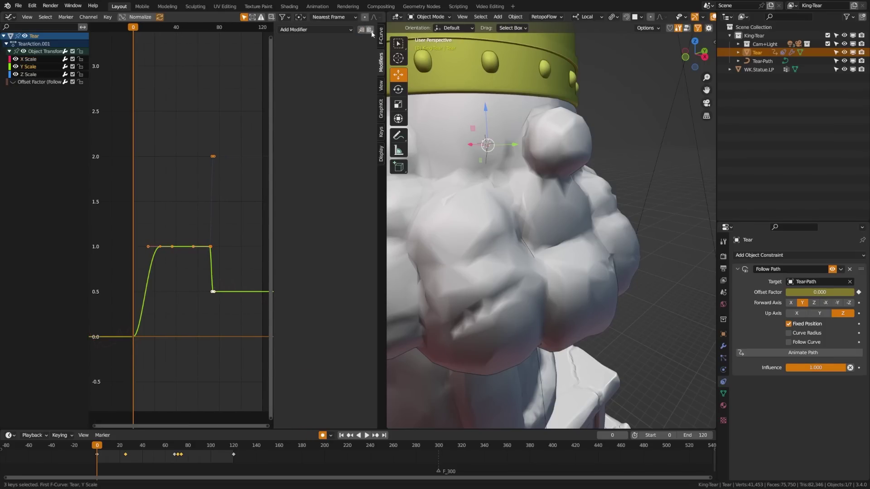
click(370, 30)
click(31, 74)
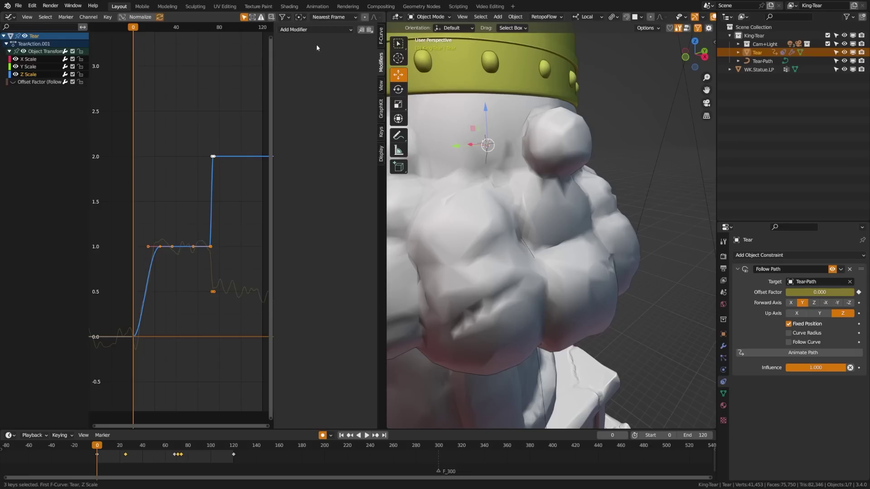
click(370, 30)
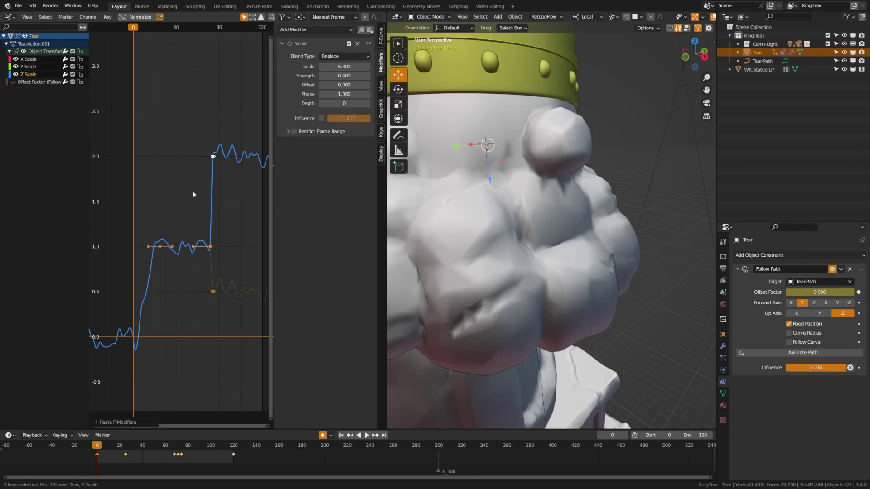
click(366, 435)
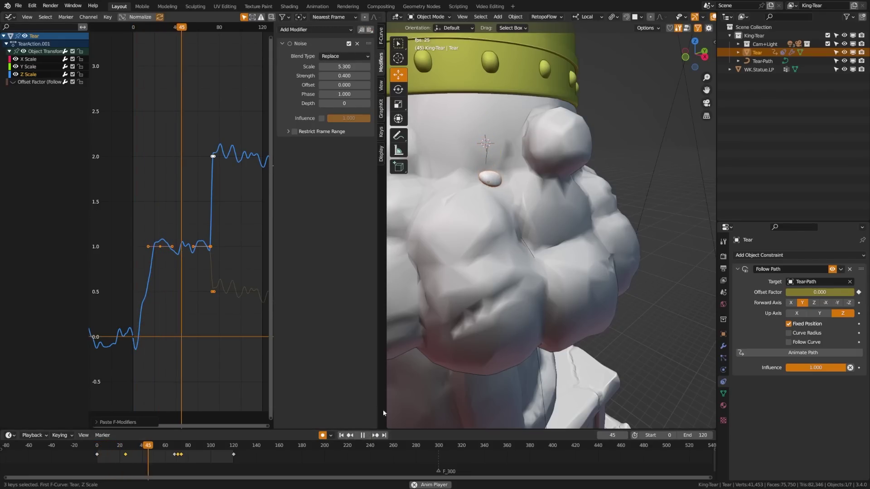
key(space)
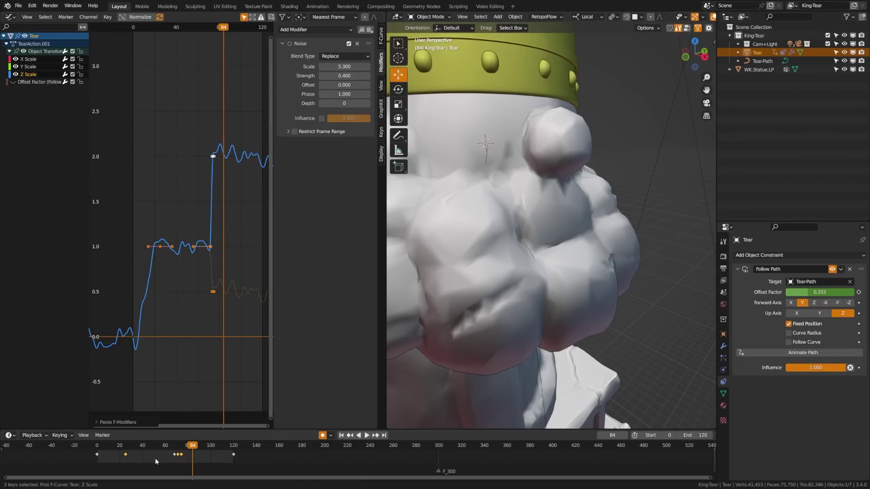
- Go to frame 36, switch the viewport to Rendered shading, and save
drag(154, 458, 137, 456)
key(z)
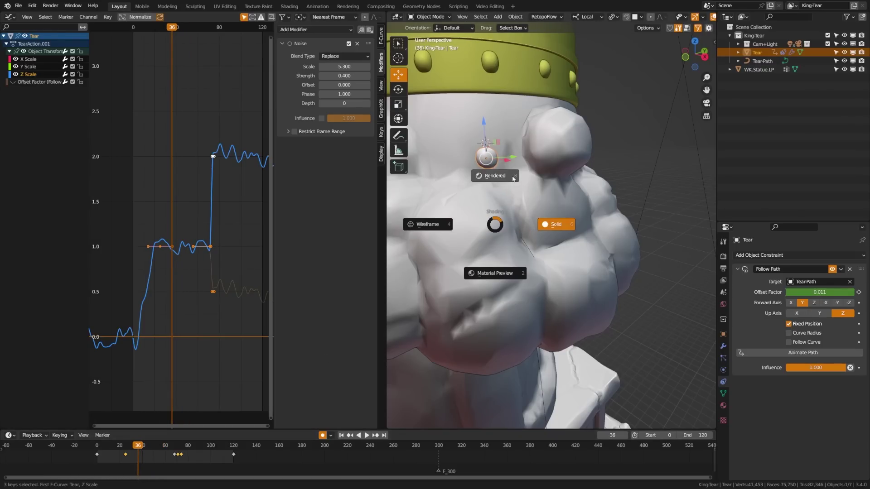
click(513, 178)
scroll(539, 204, up, 2)
key(ctrl+s)
scroll(583, 208, up, 3)
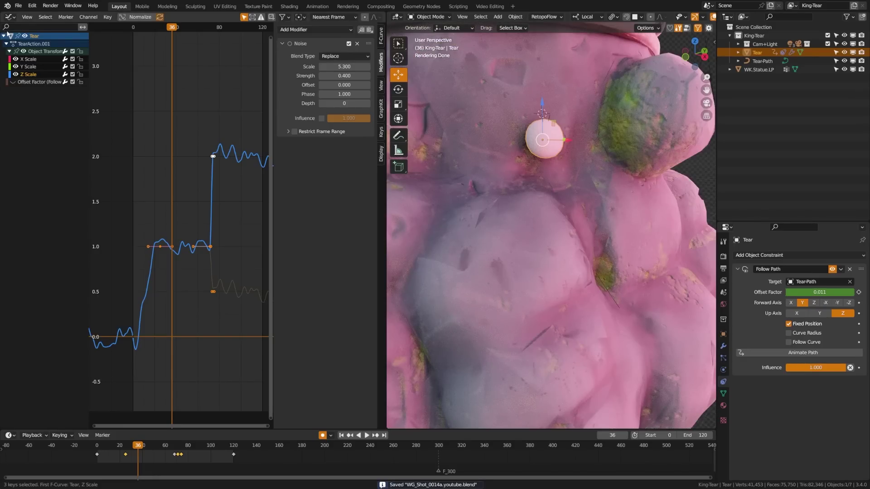
- Turn the Graph Editor into a Shader Editor and create a new tear material named 'Tear'
click(10, 17)
click(30, 97)
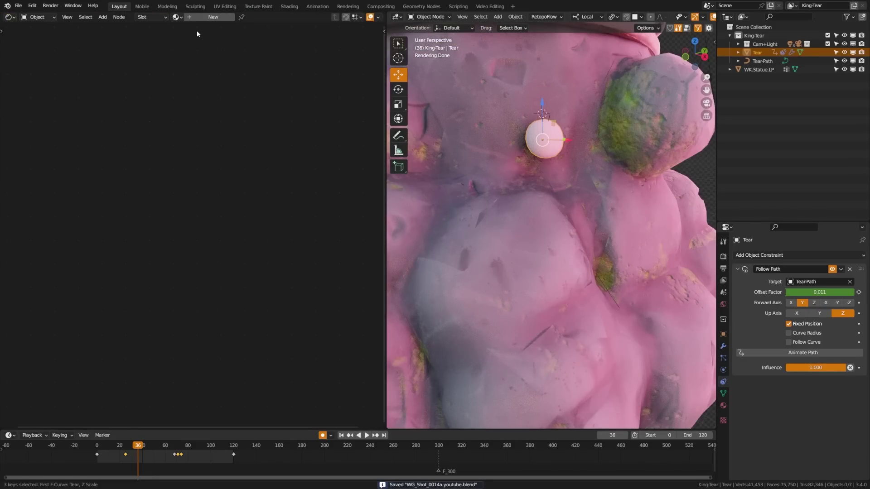
click(209, 17)
double_click(244, 17)
text(Tear)
key(Return)
scroll(233, 148, up, 3)
middle_drag(289, 169, 225, 193)
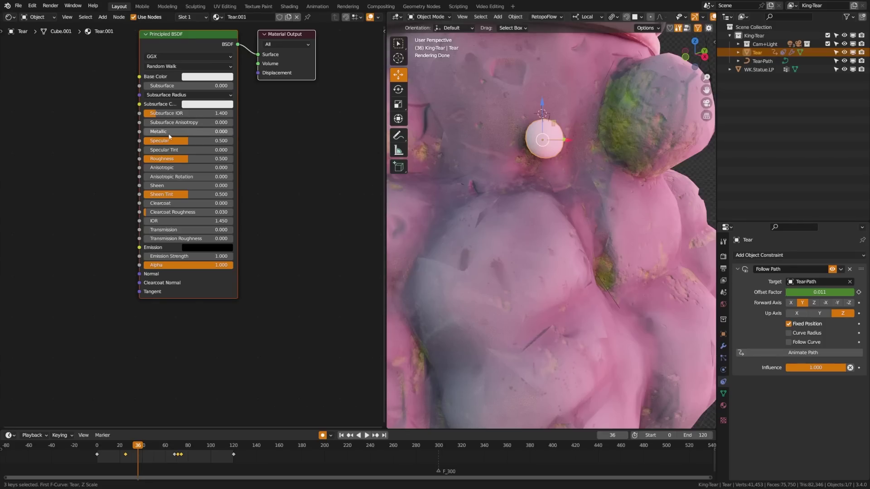
- Set the tear's Principled BSDF to Transmission 1.000, Roughness 0.100 and Specular 1.000, then save
drag(190, 229, 231, 229)
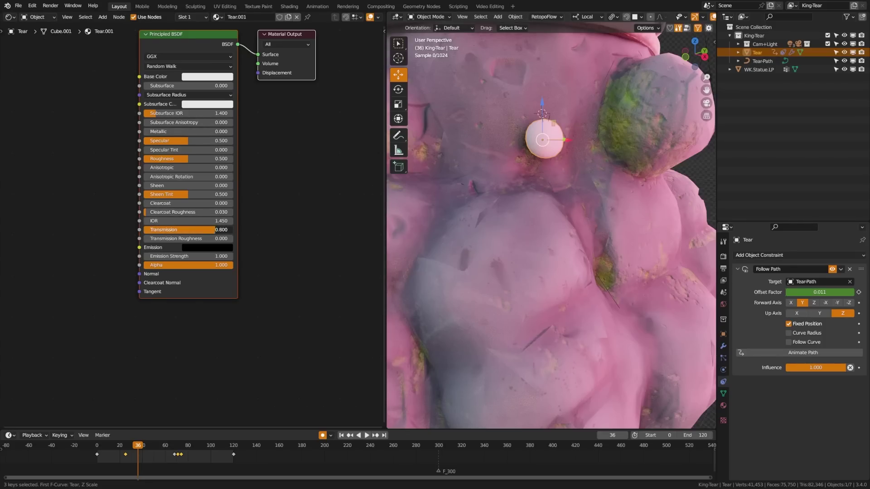
click(200, 161)
text(0.1)
key(Return)
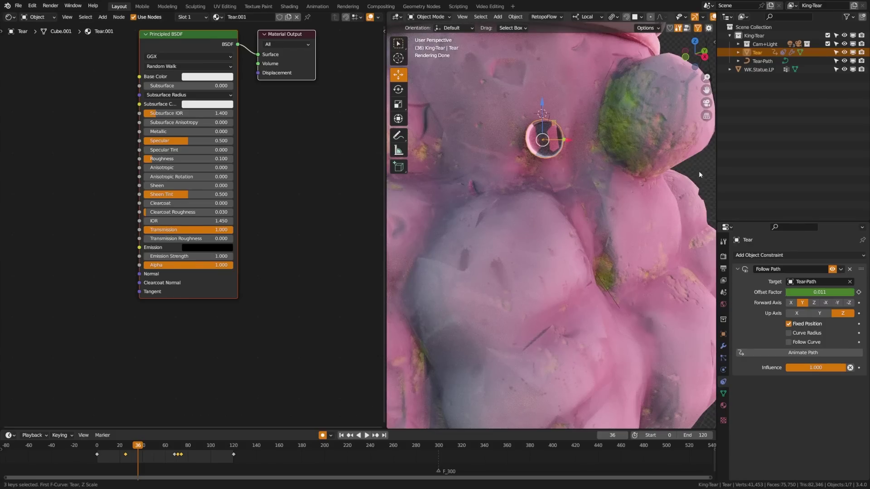
click(723, 305)
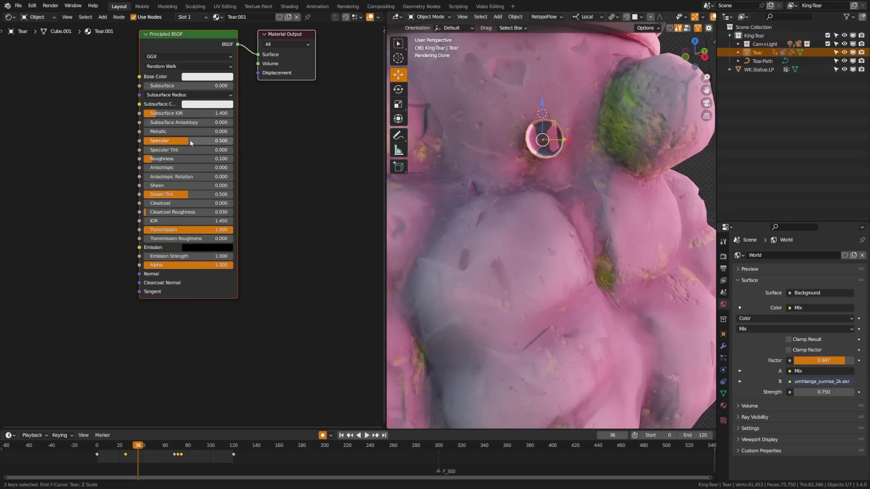
drag(187, 144, 235, 144)
key(alt+a)
key(ctrl+s)
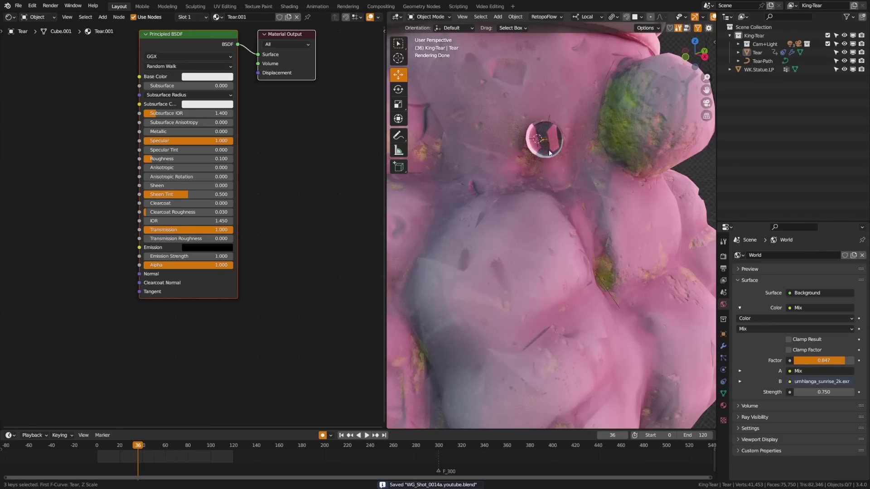
- Add a point light and move it along Y into position
key(shift+a)
mouse_move(533, 145)
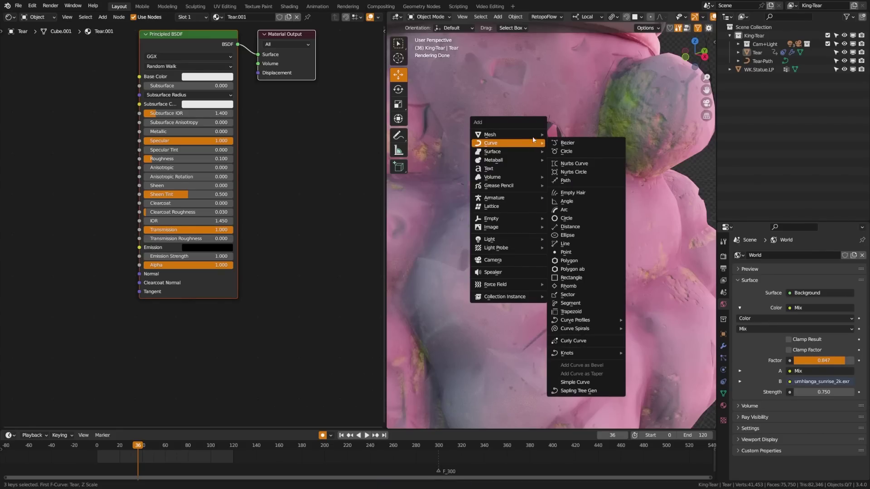
mouse_move(524, 222)
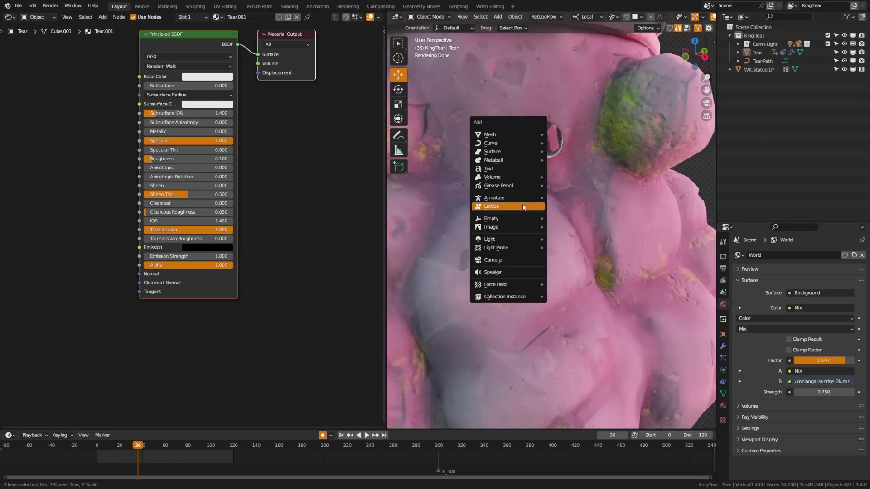
mouse_move(533, 241)
click(570, 246)
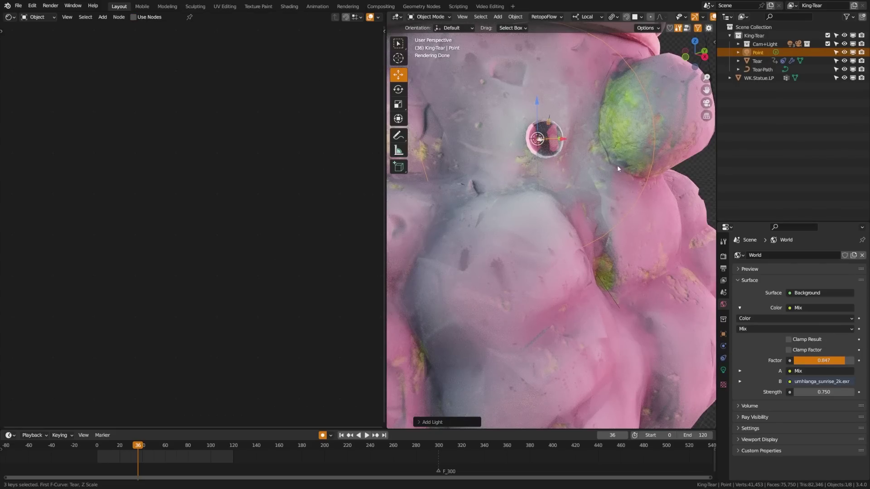
scroll(575, 151, up, 5)
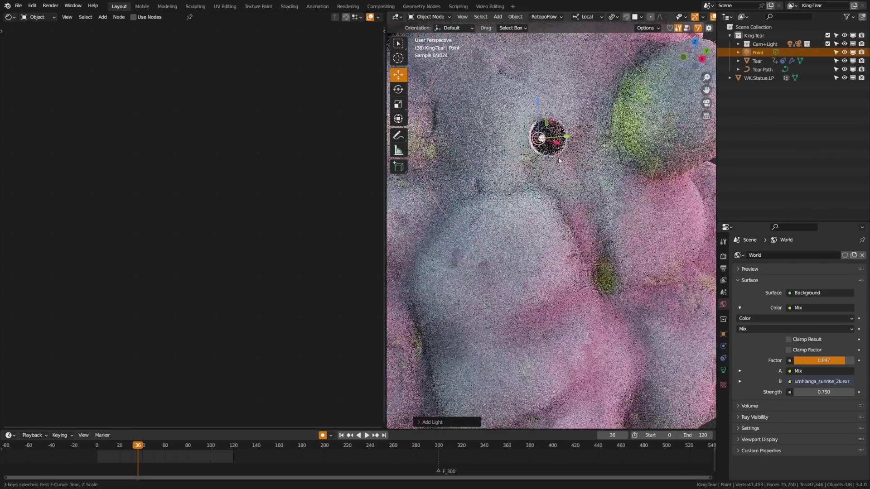
key(g)
key(y)
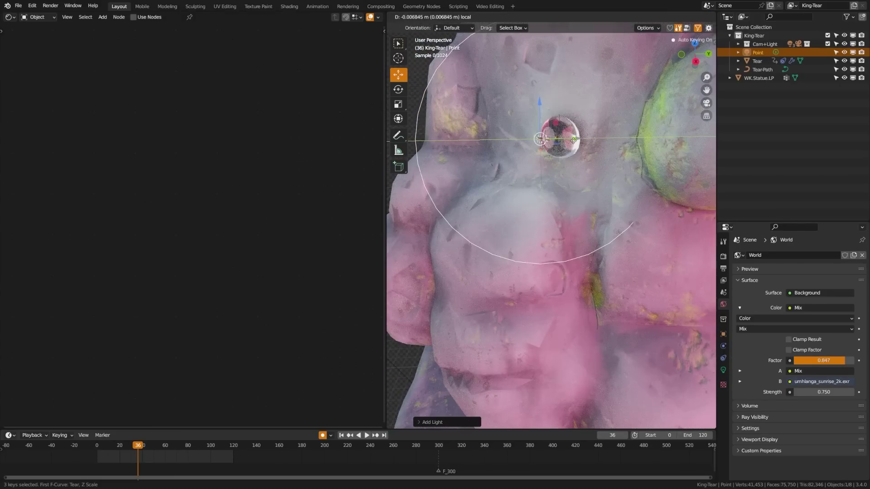
key(Return)
- Select the Tear object and frame it in the viewport, checking the camera view
click(757, 61)
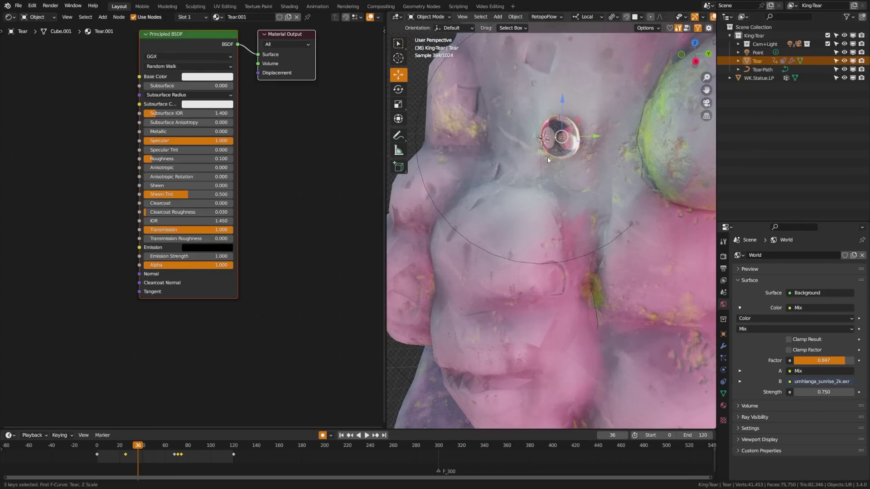
key(KP_0)
scroll(547, 157, up, 4)
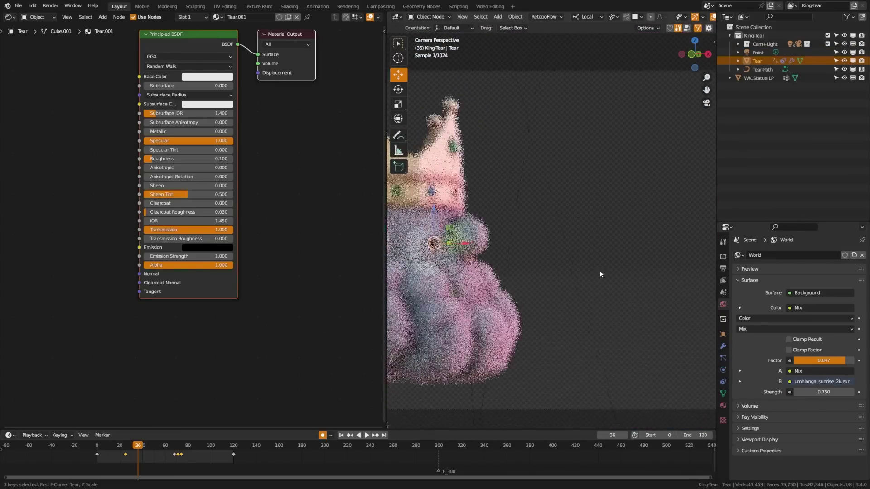
scroll(537, 219, up, 2)
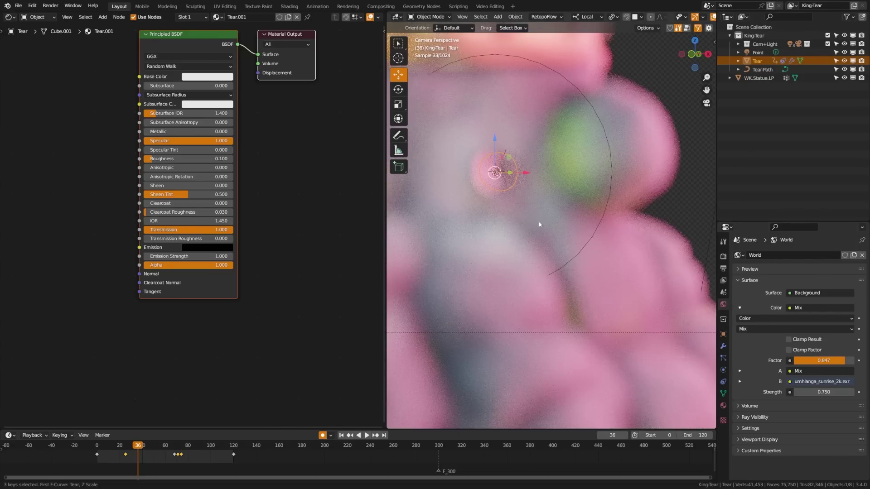
key(KP_0)
scroll(543, 220, up, 5)
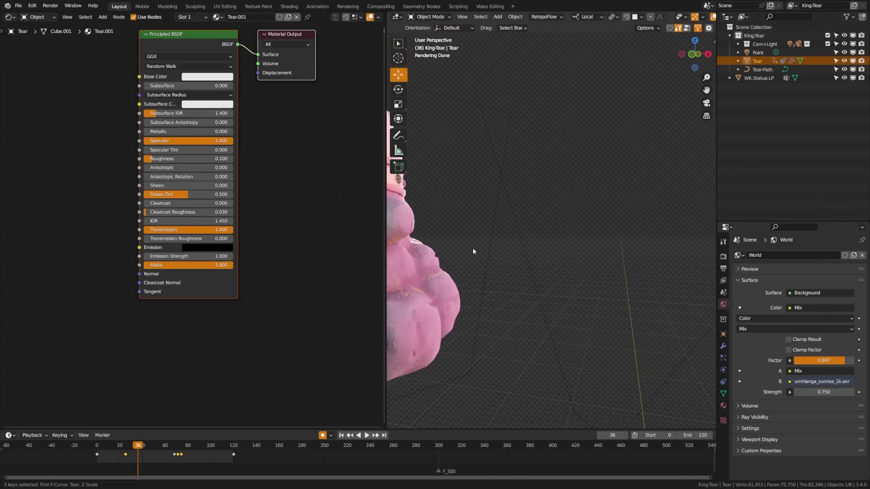
key(KP_Decimal)
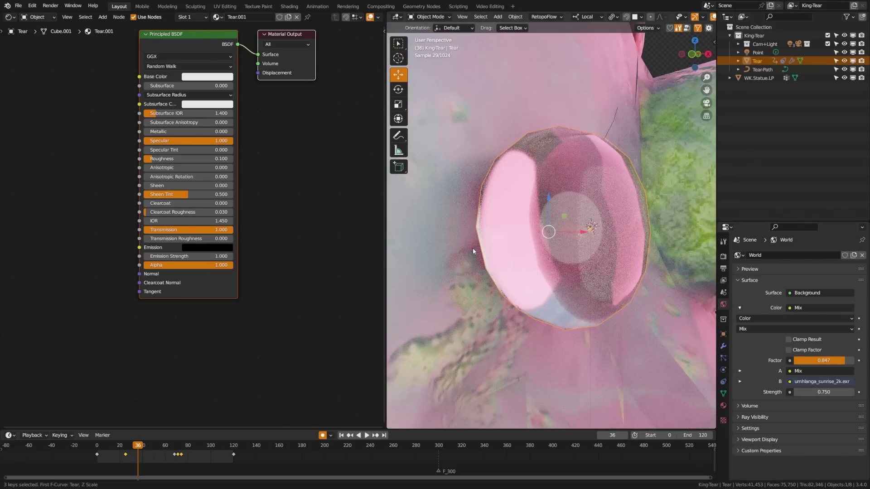
scroll(521, 263, down, 6)
scroll(520, 263, up, 2)
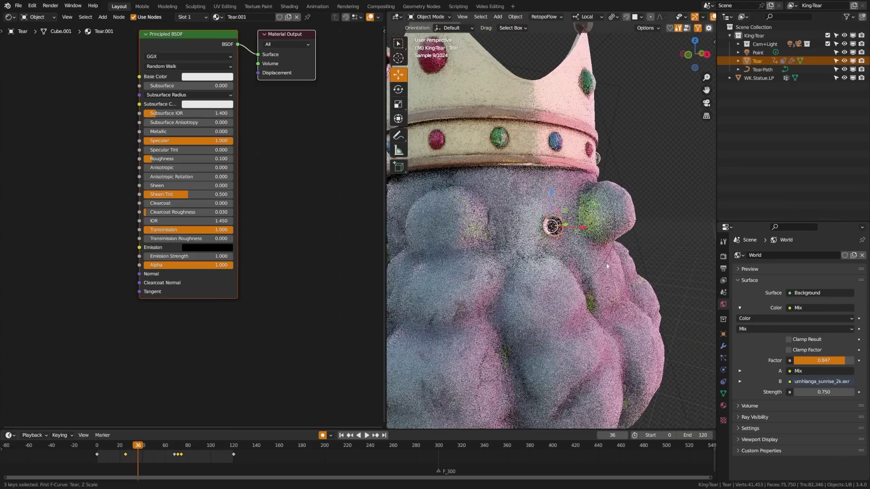
- Parent the point light to Tear with Object (Keep Transform)
click(552, 227)
shift+click(558, 238)
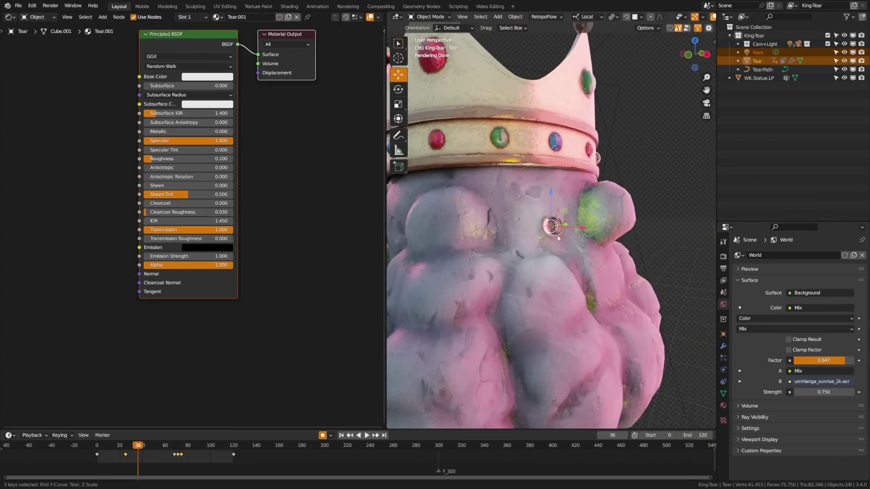
key(ctrl+p)
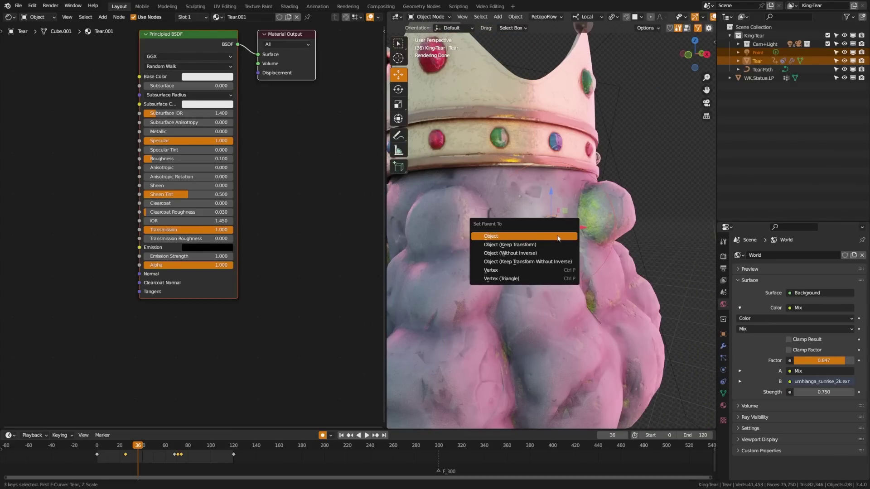
click(576, 247)
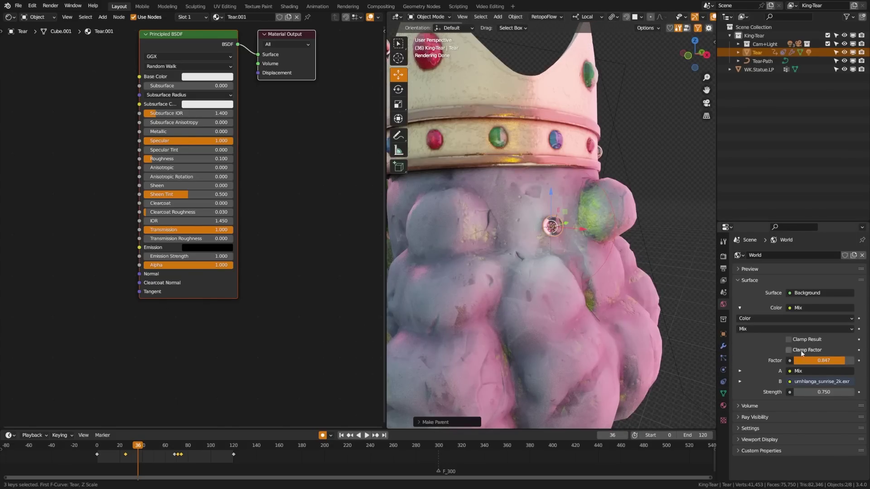
- Key Point.002's Power at 10 W on frame 12 and 0 W on frame 0
click(597, 181)
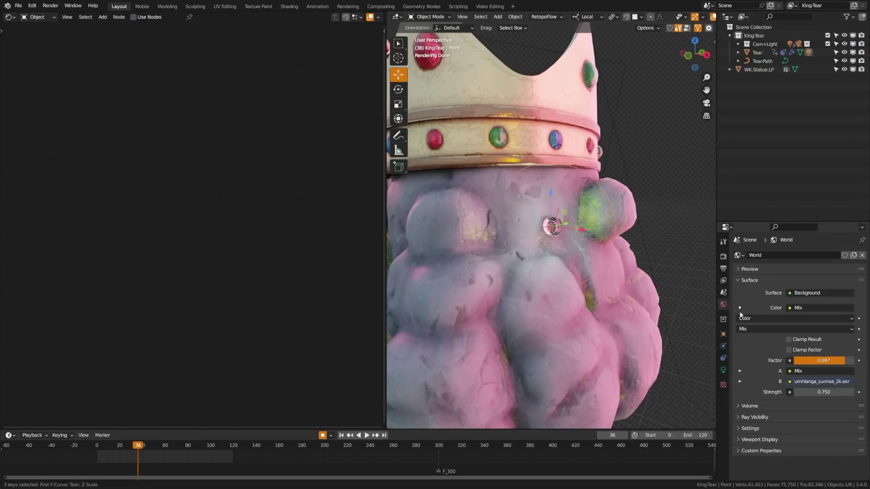
click(723, 370)
click(110, 447)
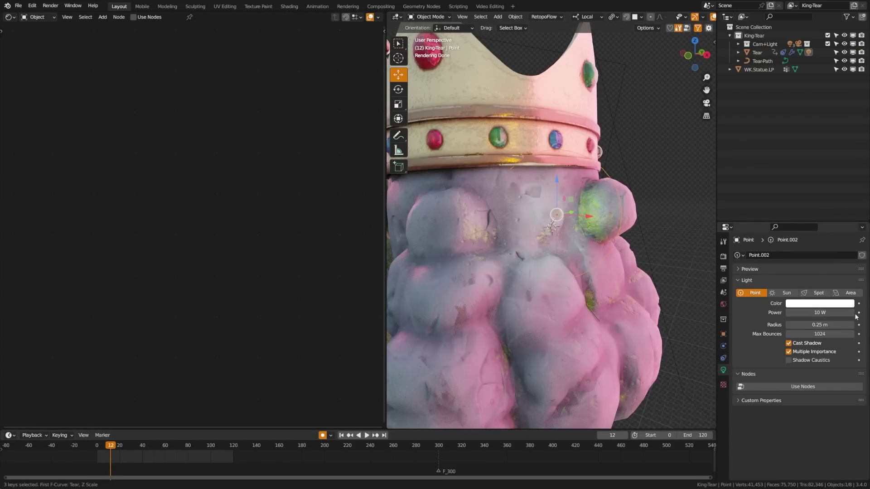
key(i)
drag(105, 447, 97, 447)
drag(829, 313, 818, 313)
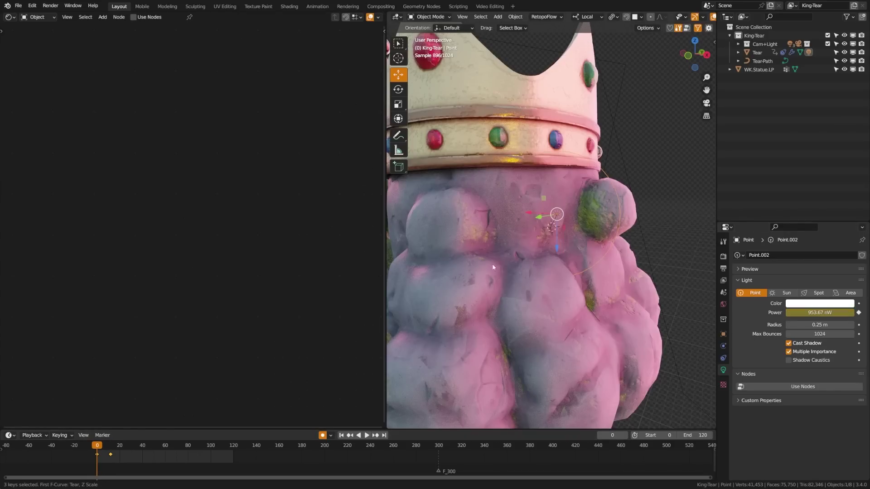
key(ctrl+s)
click(812, 312)
text(0)
key(Return)
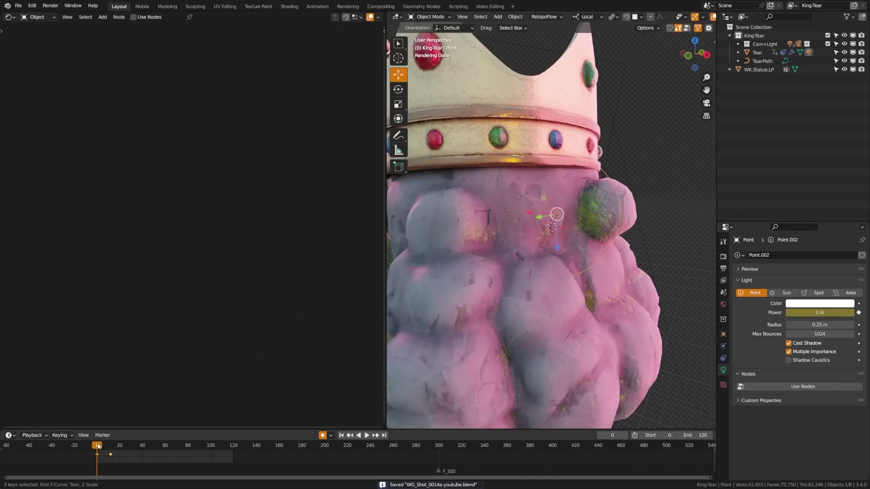
- Play back the light fade-in, return to frame 36, save, and switch to Solid shading
key(space)
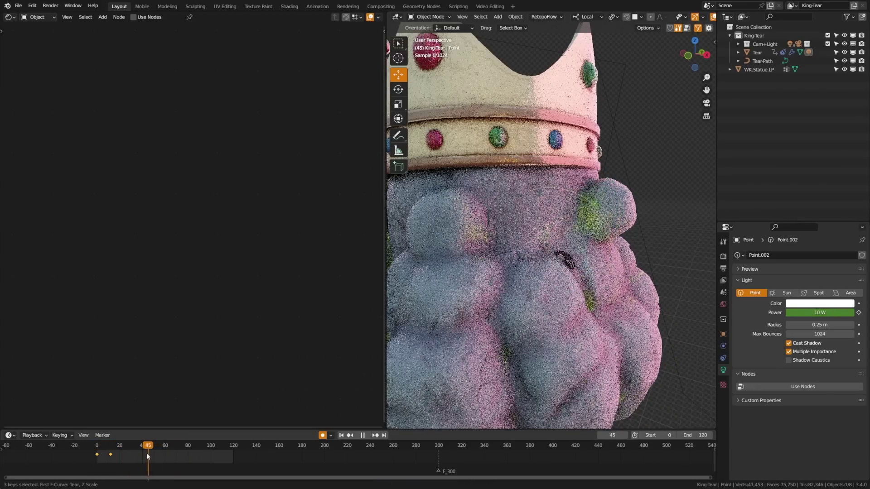
key(space)
drag(146, 453, 138, 455)
key(ctrl+s)
middle_drag(551, 245, 584, 277)
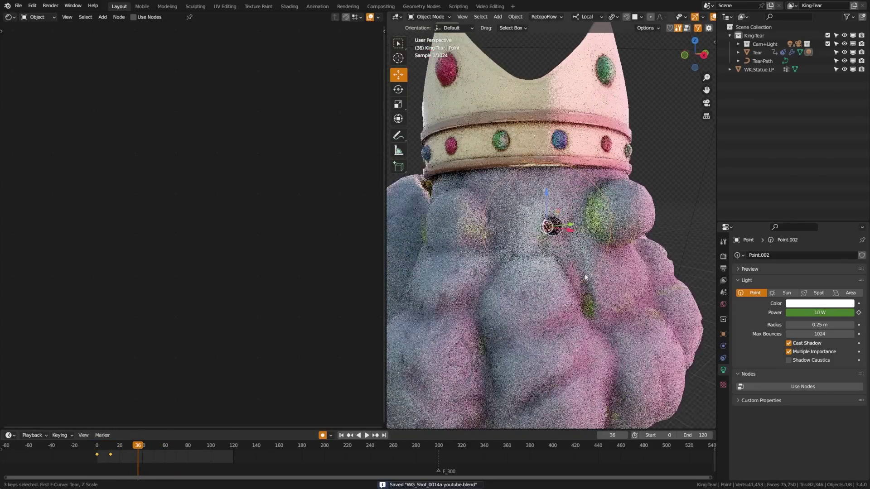
scroll(585, 277, up, 6)
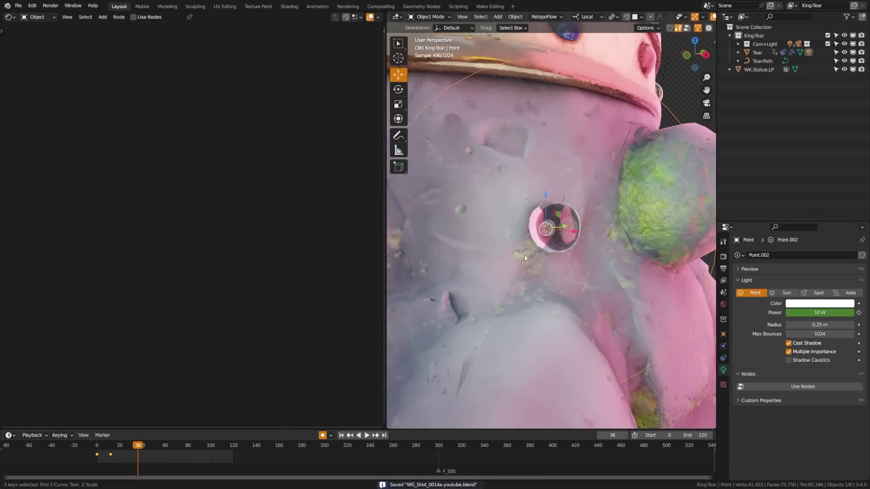
key(z)
click(628, 254)
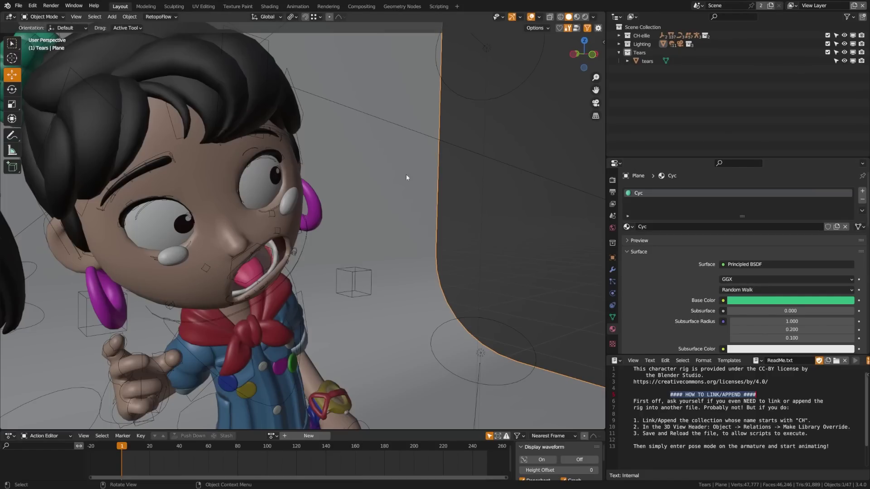
- Switch to the Tears view layer and view the tear drops in Rendered shading
middle_drag(406, 175, 398, 241)
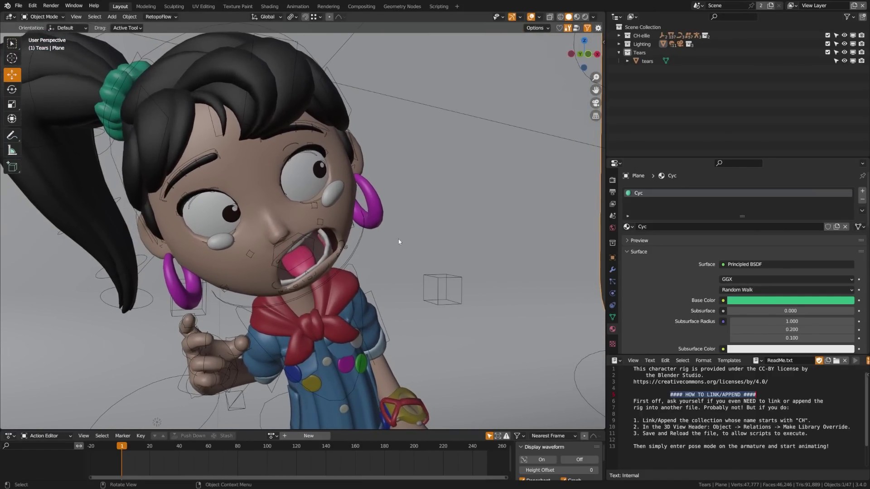
click(792, 6)
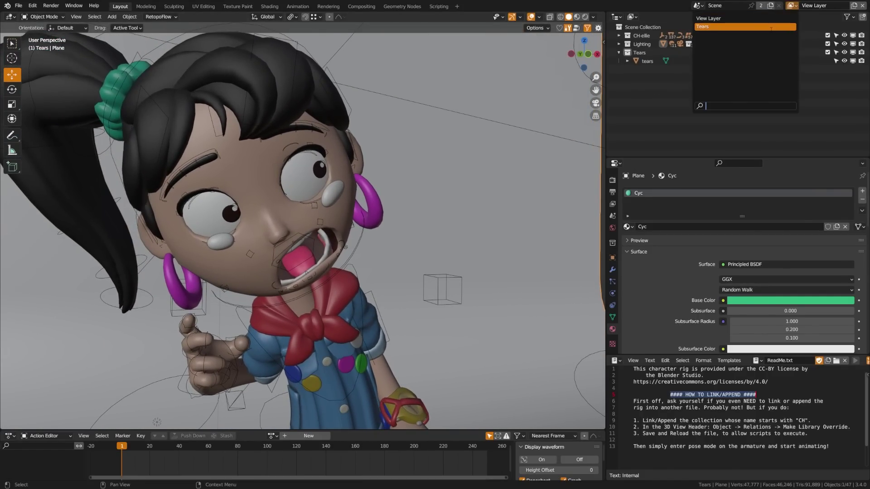
click(771, 26)
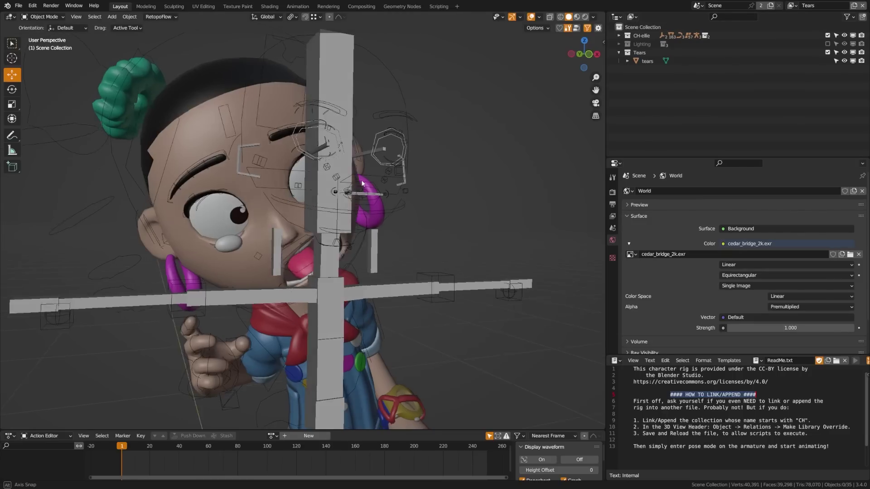
key(z)
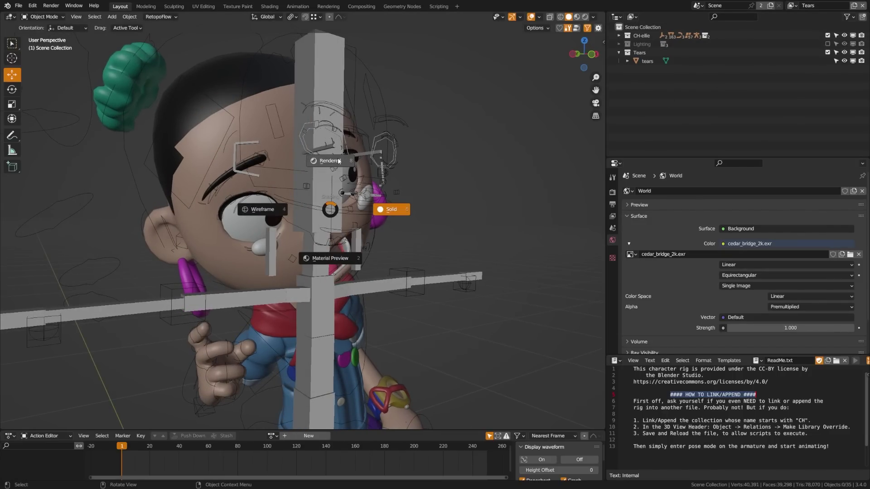
click(338, 161)
middle_drag(323, 196, 324, 226)
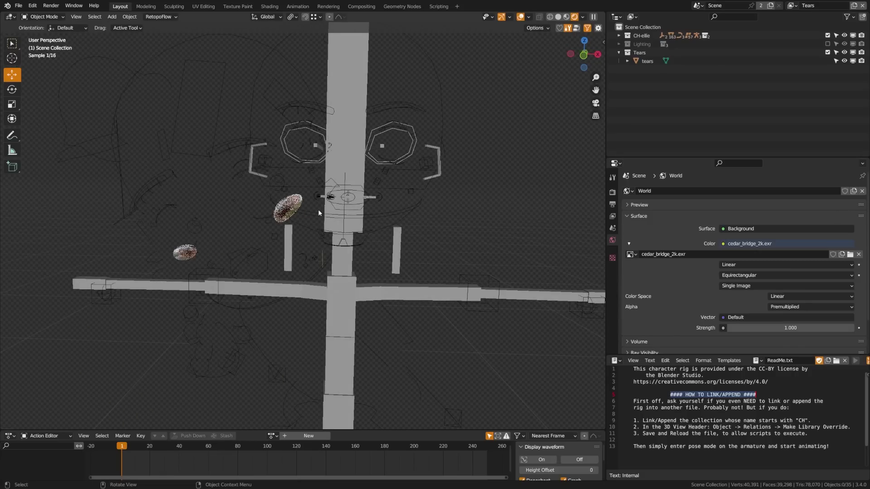
- Enable the Holdout restriction toggle in the Outliner filter and collapse the Tears collection
click(851, 17)
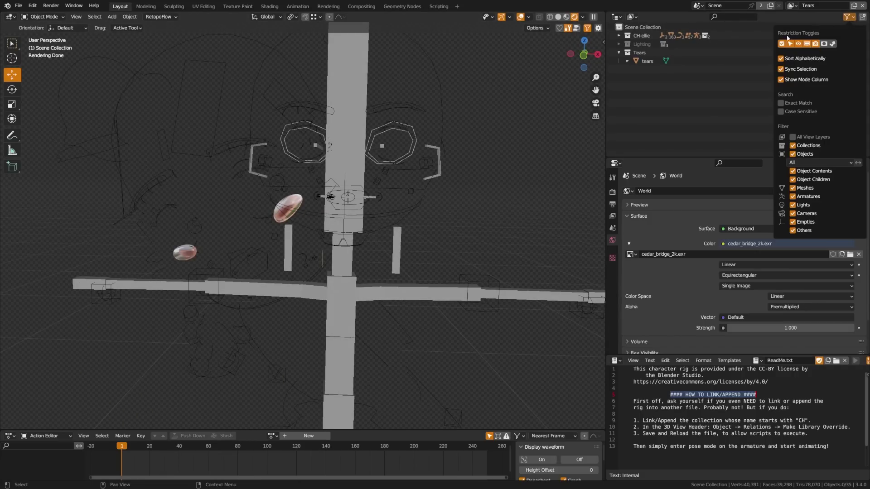
click(824, 44)
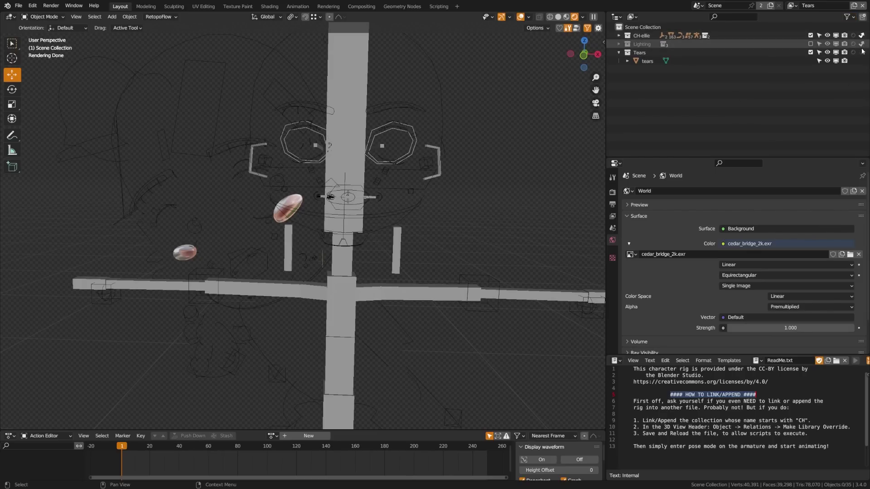
click(618, 52)
middle_drag(350, 174, 305, 225)
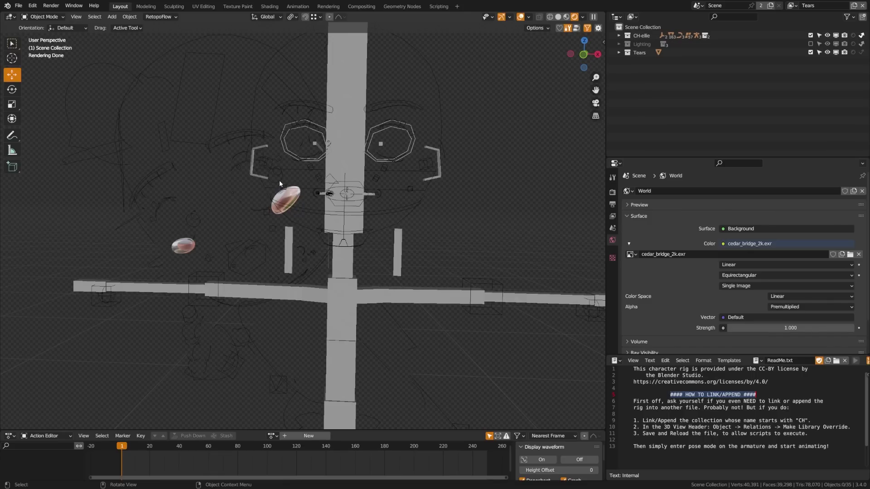
- Return the viewport to Solid shading, save, and move to the Compositing workspace
key(z)
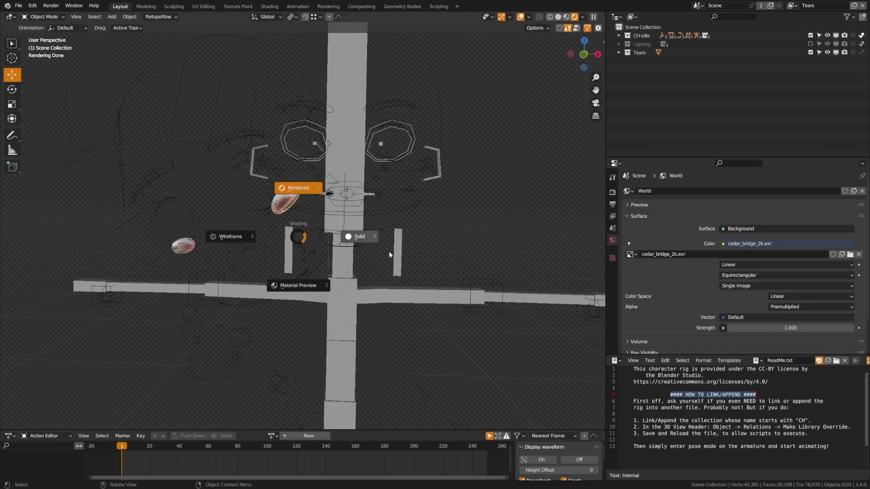
click(365, 238)
key(ctrl+s)
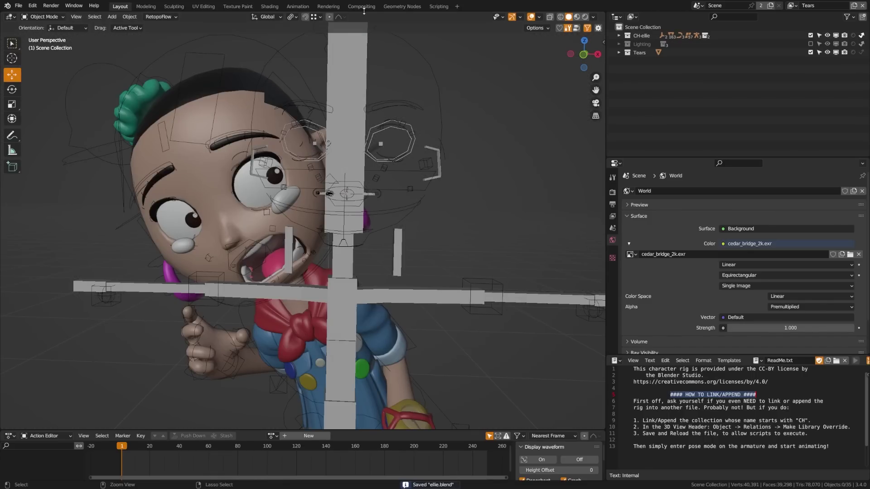
click(361, 6)
- Preview the Tears and character Render Layers outputs separately on the backdrop
scroll(299, 153, up, 2)
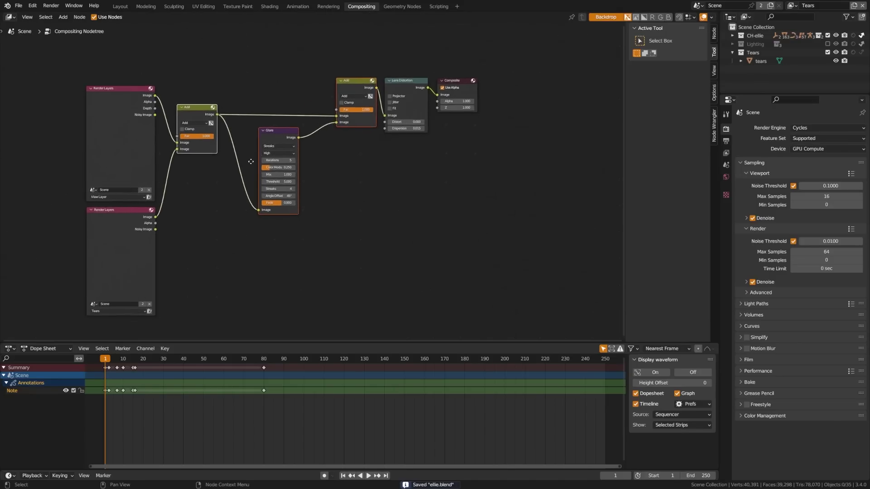
middle_drag(333, 187, 362, 185)
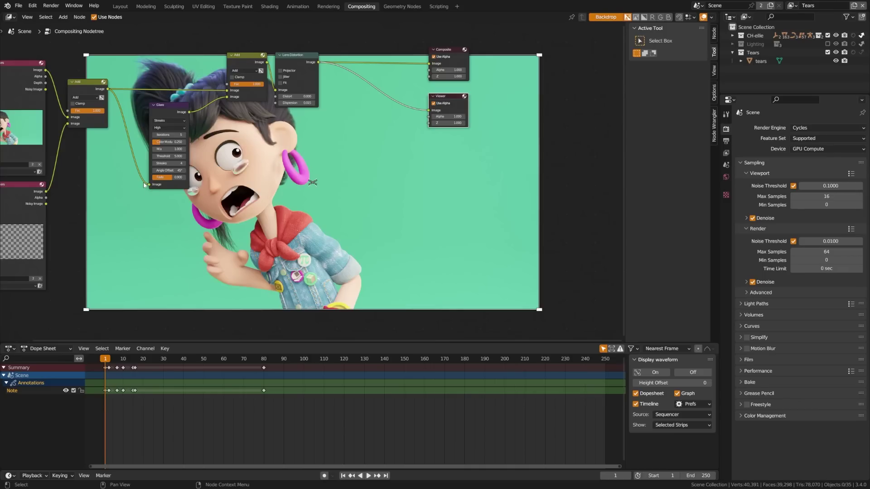
mouse_move(199, 254)
middle_down()
mouse_move(181, 327)
mouse_move(199, 265)
middle_up()
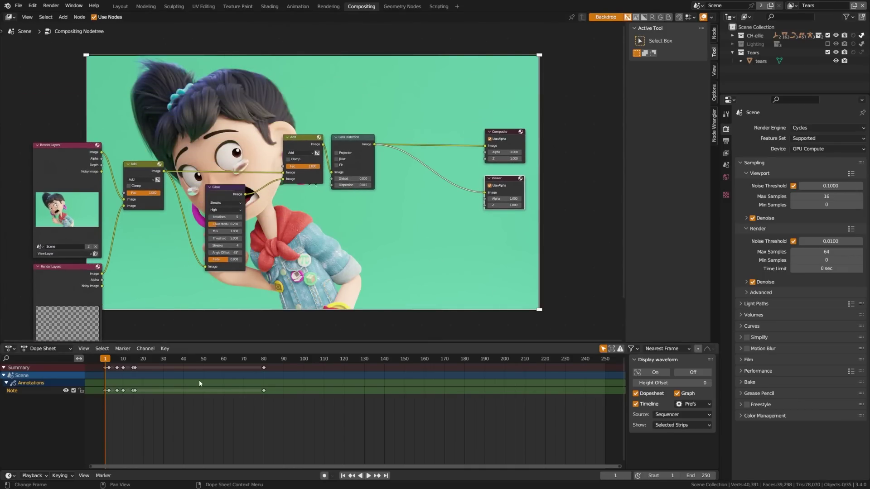
middle_drag(141, 263, 177, 193)
middle_drag(126, 159, 37, 241)
ctrl+shift+click(47, 234)
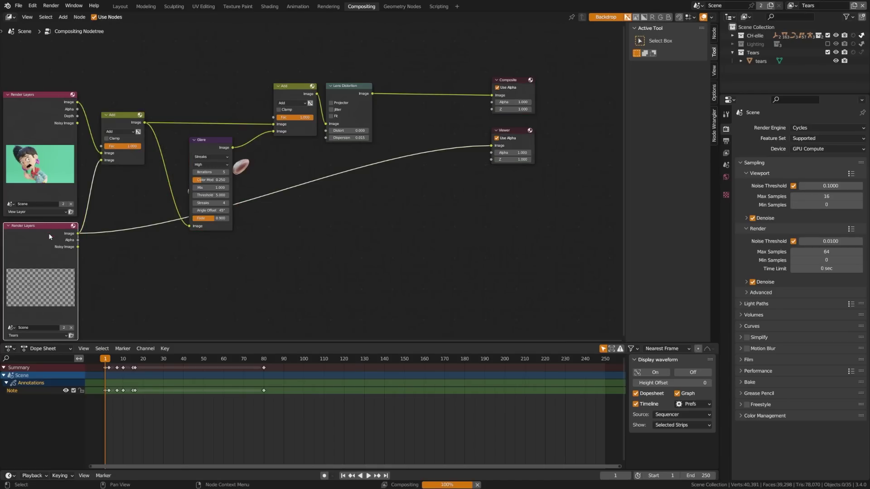
scroll(277, 197, down, 1)
ctrl+shift+click(62, 110)
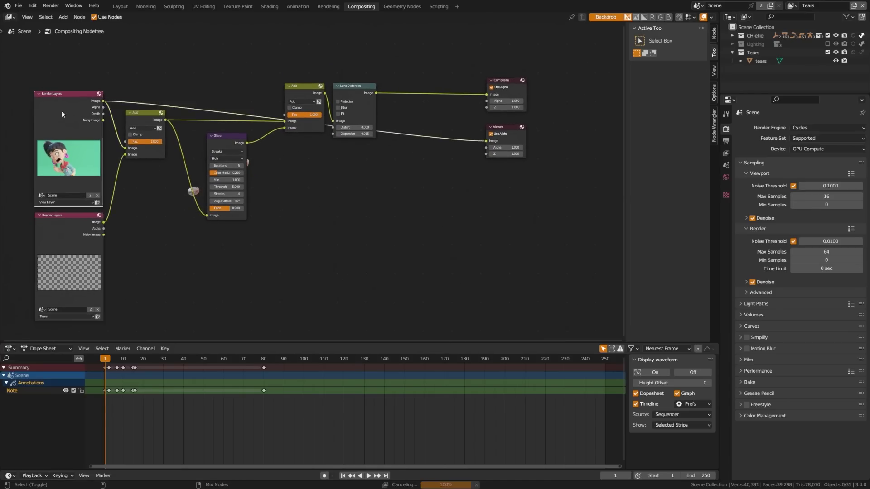
- Preview the final Lens Distortion output of the composite
middle_drag(324, 229, 269, 208)
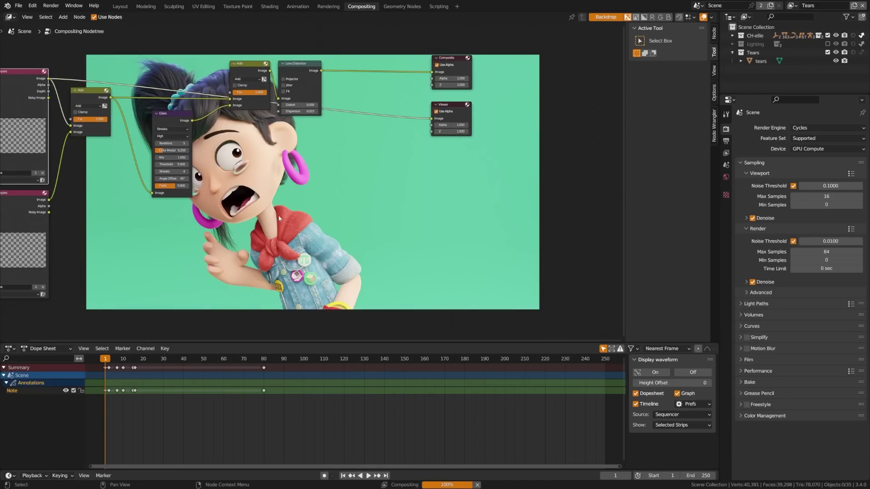
middle_drag(272, 153, 247, 169)
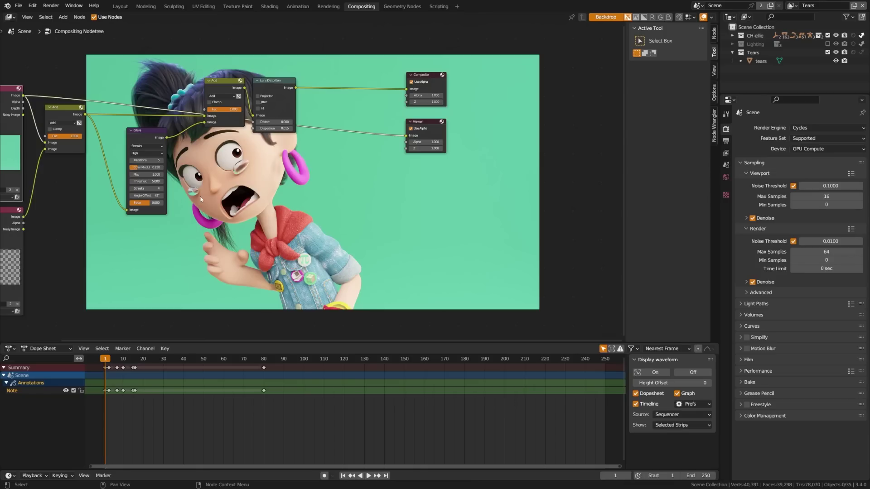
middle_drag(200, 200, 230, 206)
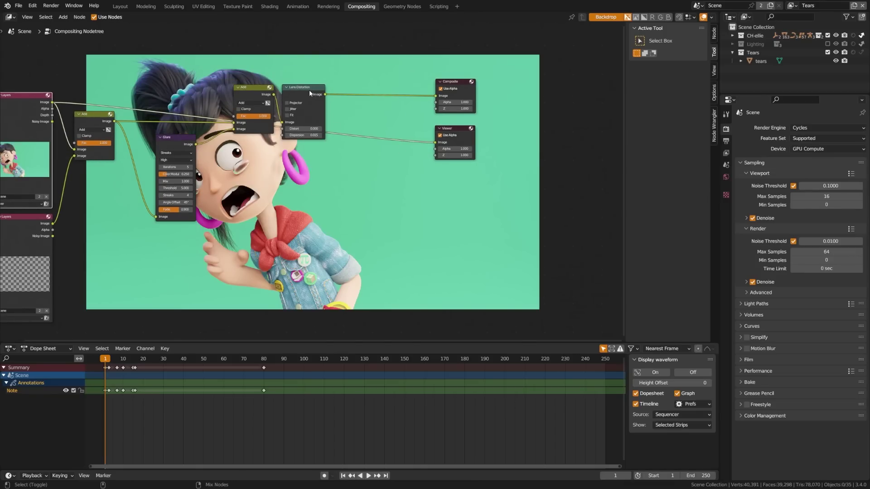
ctrl+shift+click(309, 192)
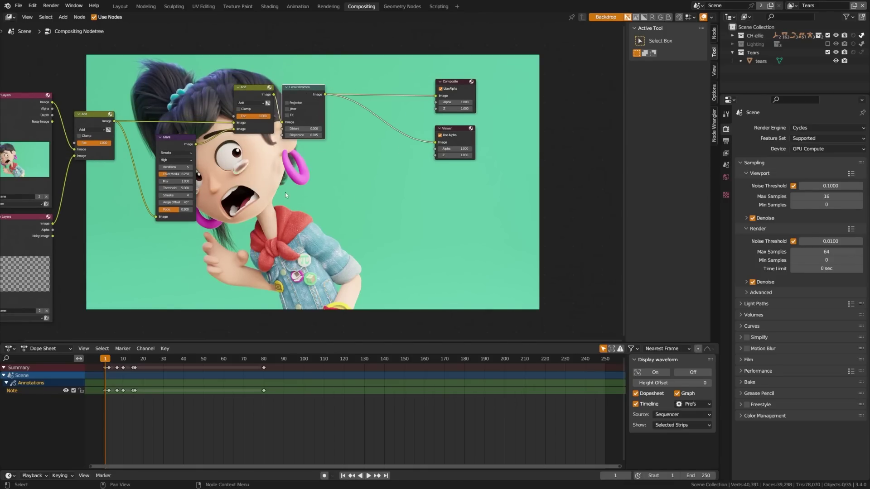
- Tidy the Render Layers nodes, check the lower one's view layer, and shift the first Add node right
middle_drag(285, 192, 259, 181)
middle_drag(168, 143, 266, 159)
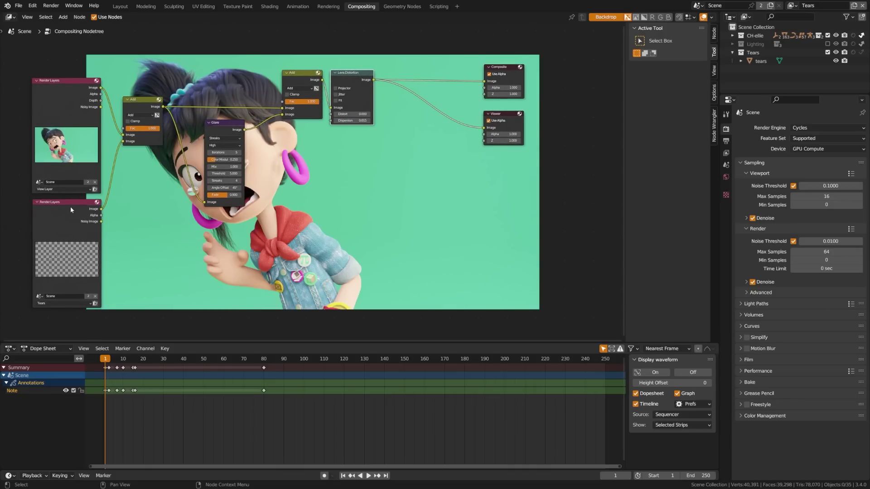
drag(71, 209, 75, 206)
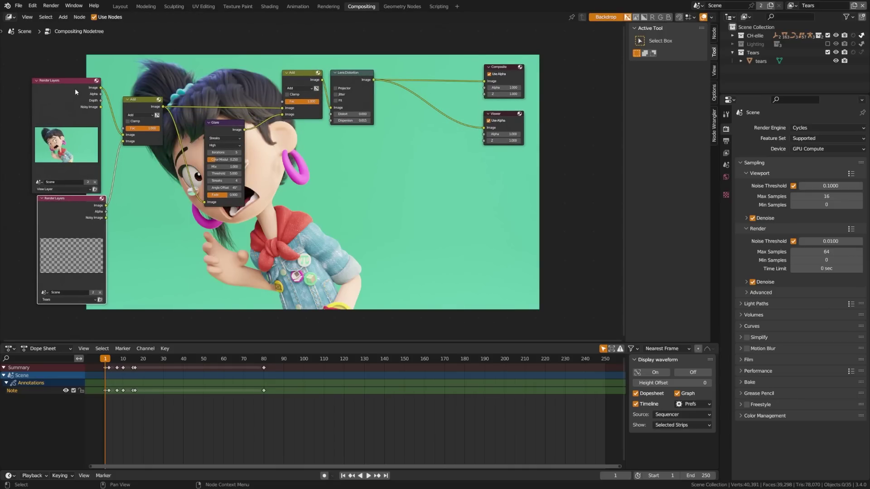
drag(75, 89, 80, 86)
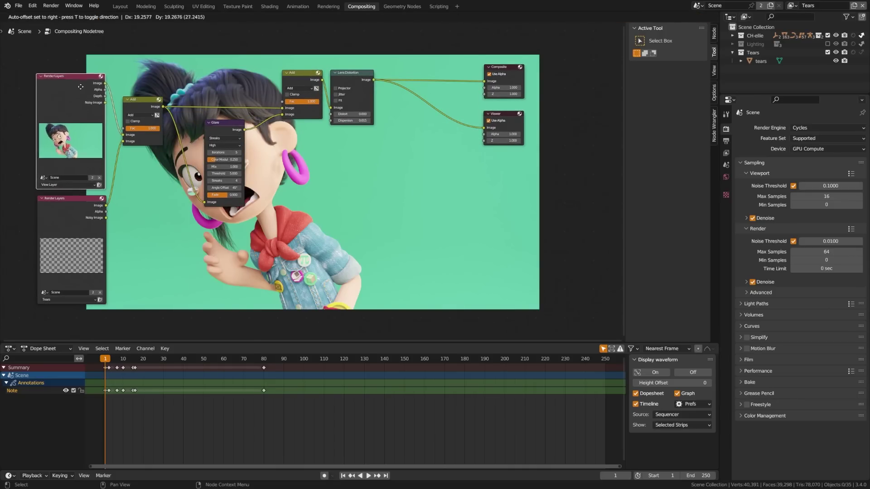
click(55, 300)
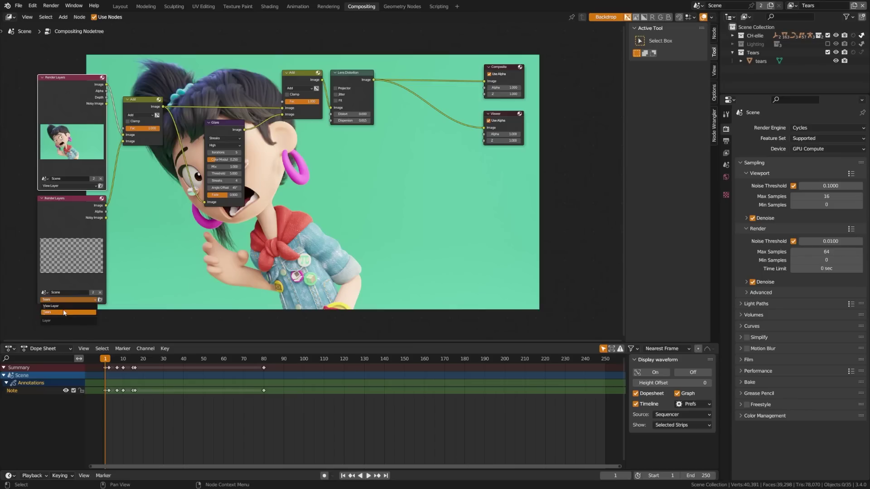
drag(142, 103, 152, 102)
- Move the Glare node down-right and compare the result with the Add node muted and unmuted
drag(78, 204, 75, 203)
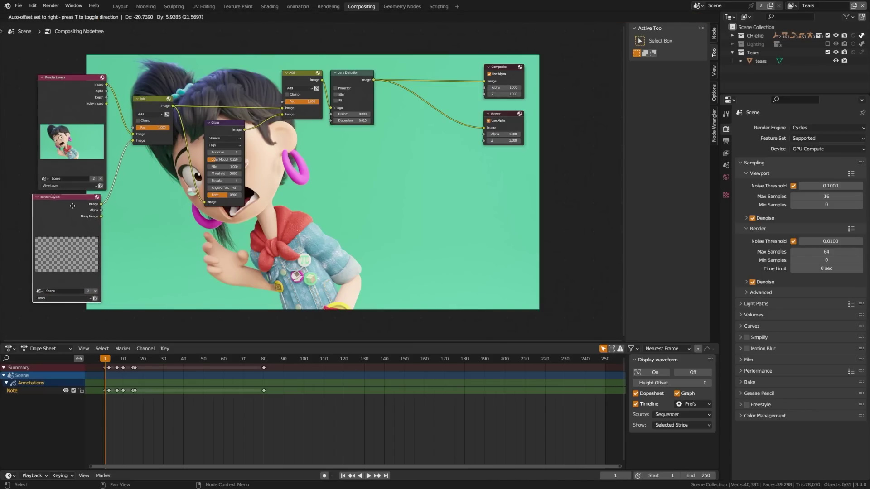
click(155, 116)
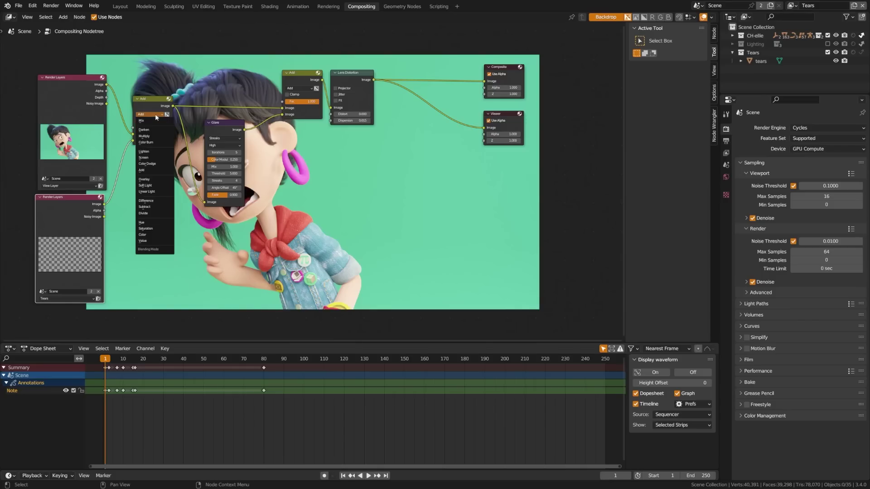
drag(224, 123, 337, 167)
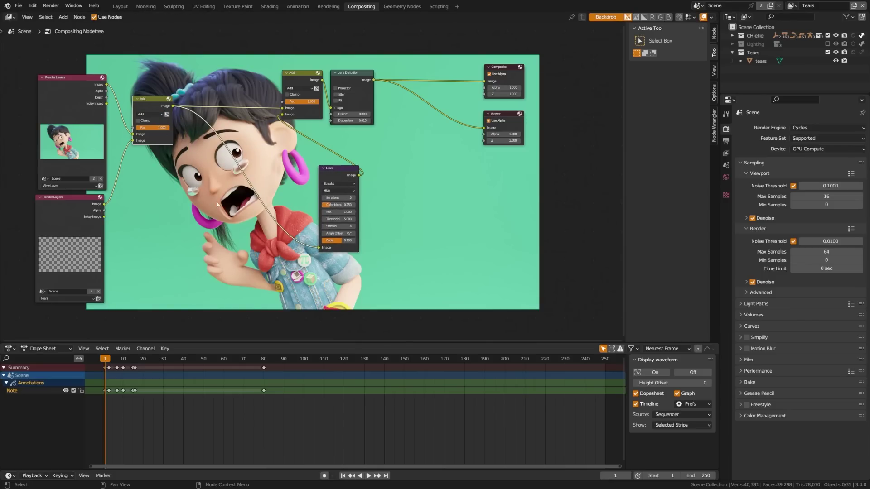
key(m)
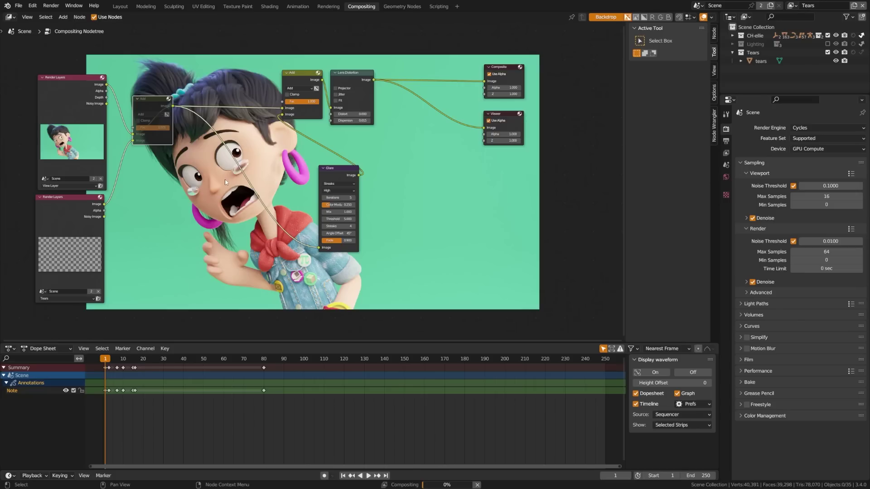
key(m)
- Reposition the Glare node back up-left and edit its Mix value
drag(332, 171, 212, 131)
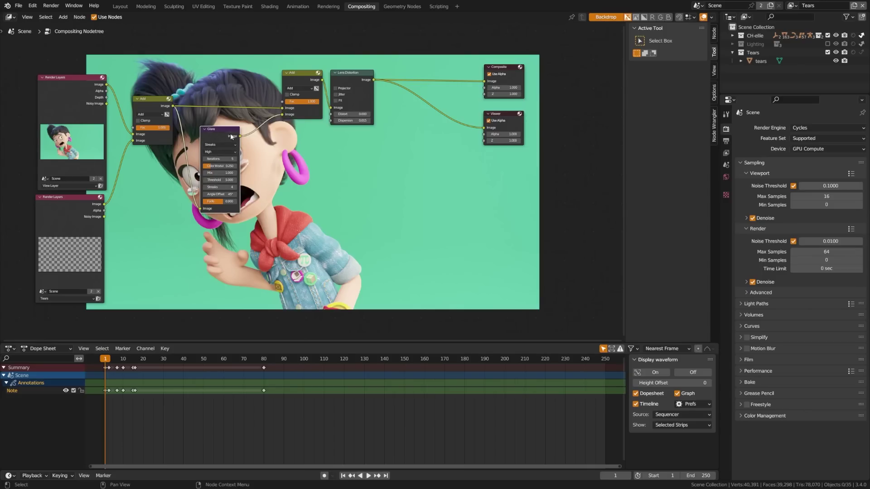
mouse_move(230, 136)
mouse_down()
mouse_move(290, 145)
mouse_move(277, 150)
mouse_up()
double_click(277, 187)
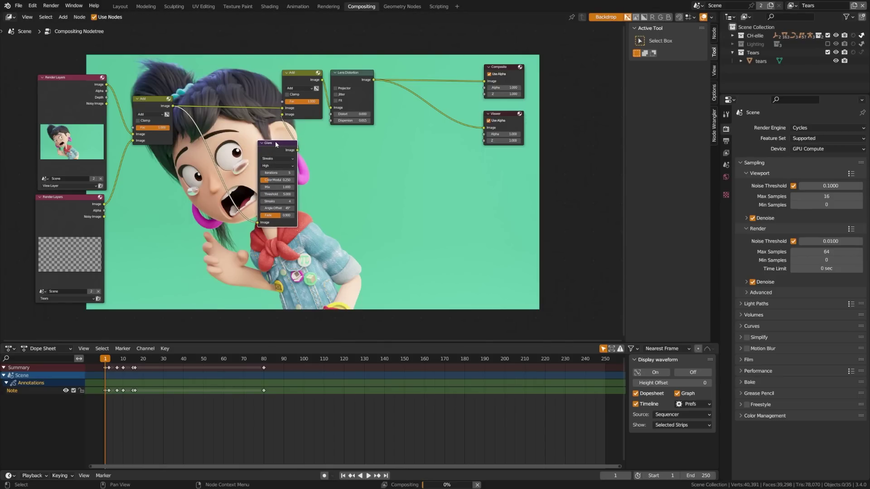
drag(275, 144, 331, 163)
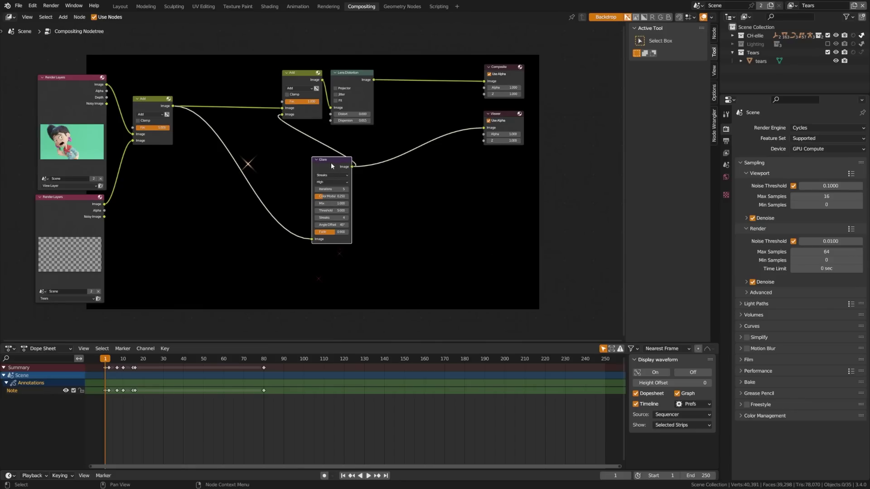
- Expand the collapsed Add node and move the Glare node up and to its left
drag(330, 162, 275, 178)
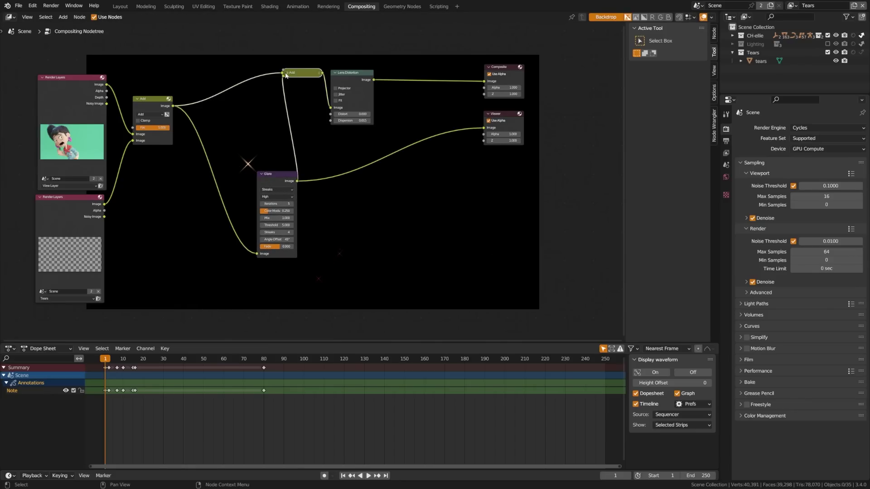
key(h)
drag(271, 178, 245, 150)
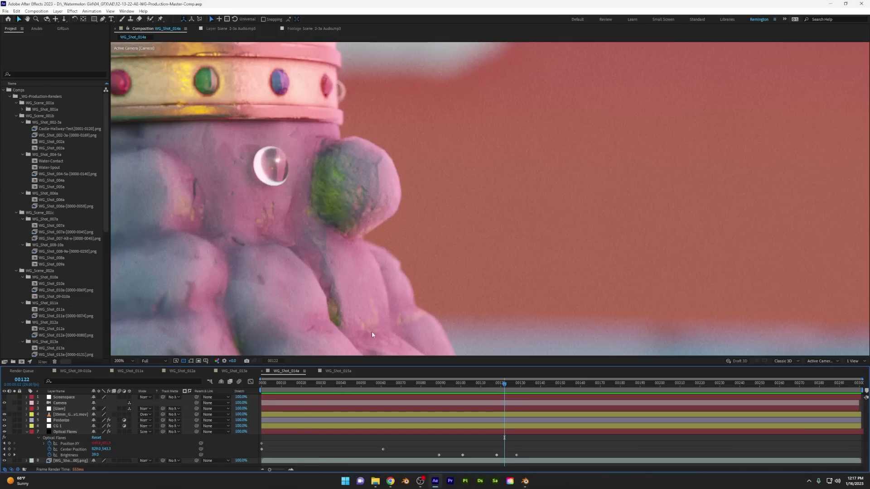
scroll(372, 321, down, 5)
scroll(455, 285, up, 6)
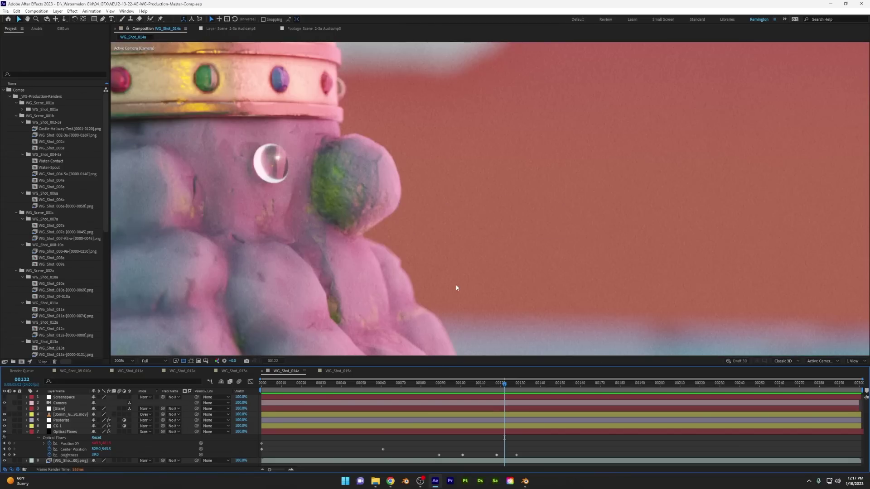
- Fit the composition in the viewer and preview the shot from frame 0
click(126, 361)
click(128, 247)
key(Home)
key(space)
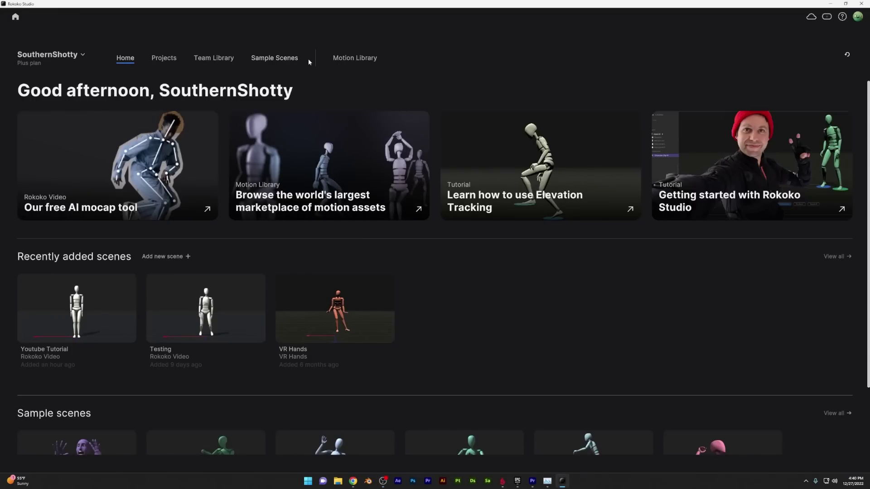
- Preview the Dancing 56 animation in the Motion Library, then search for 'running' animations
click(355, 58)
scroll(235, 297, down, 2)
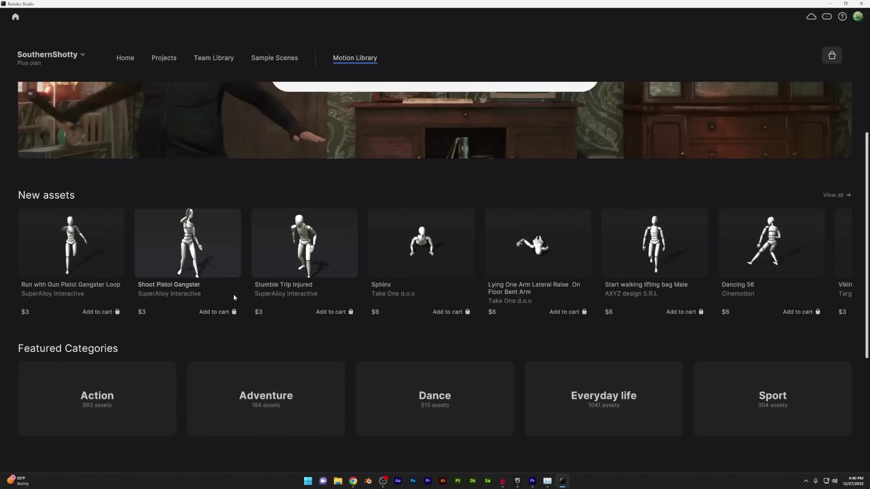
click(738, 253)
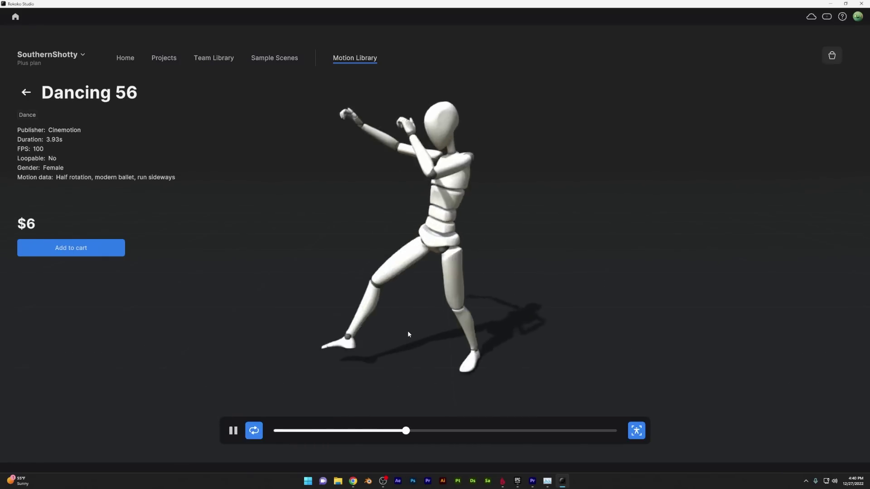
click(637, 431)
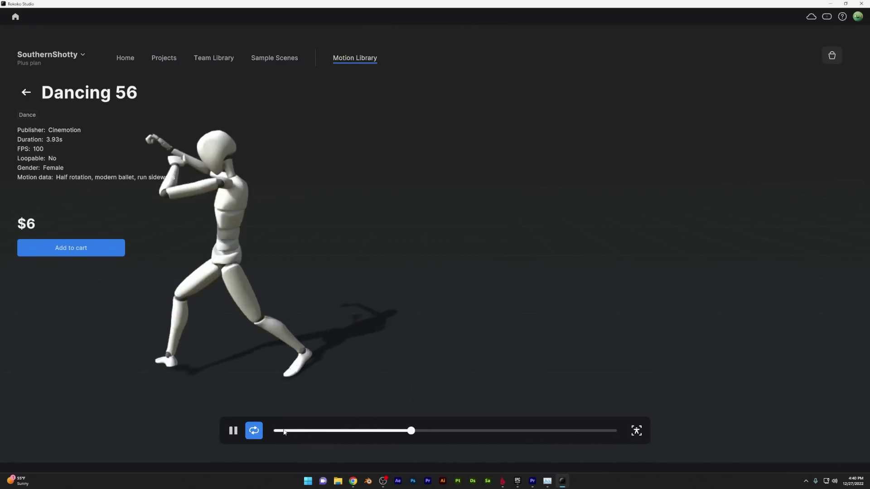
key(Escape)
scroll(520, 344, up, 2)
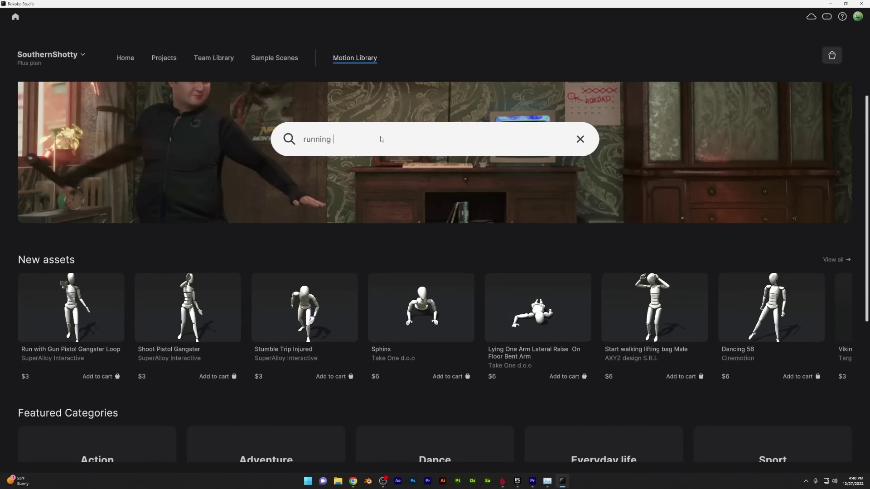
key(Return)
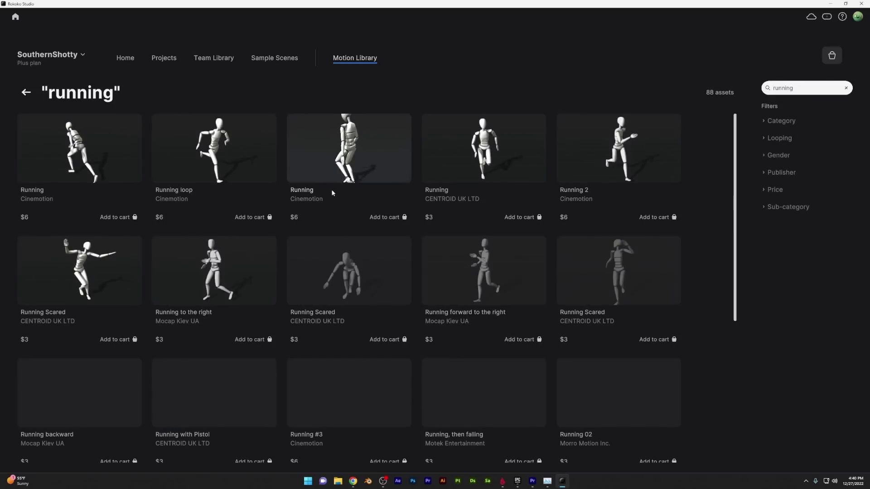